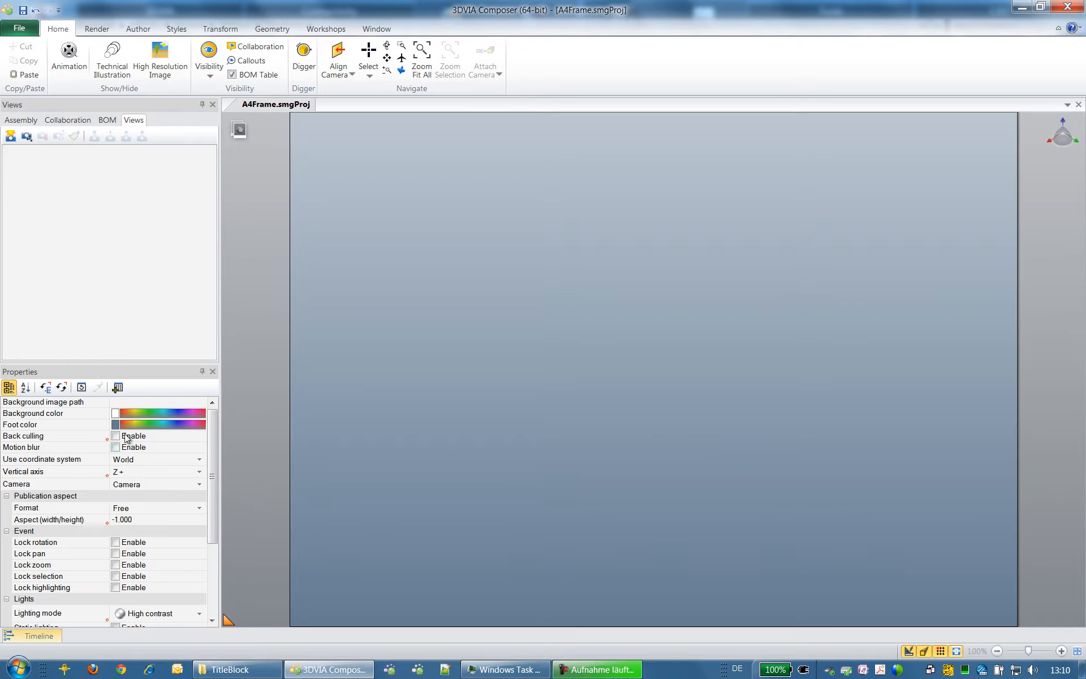
Step: Set the viewport's foot color to white to get a plain white page
click(116, 425)
click(170, 478)
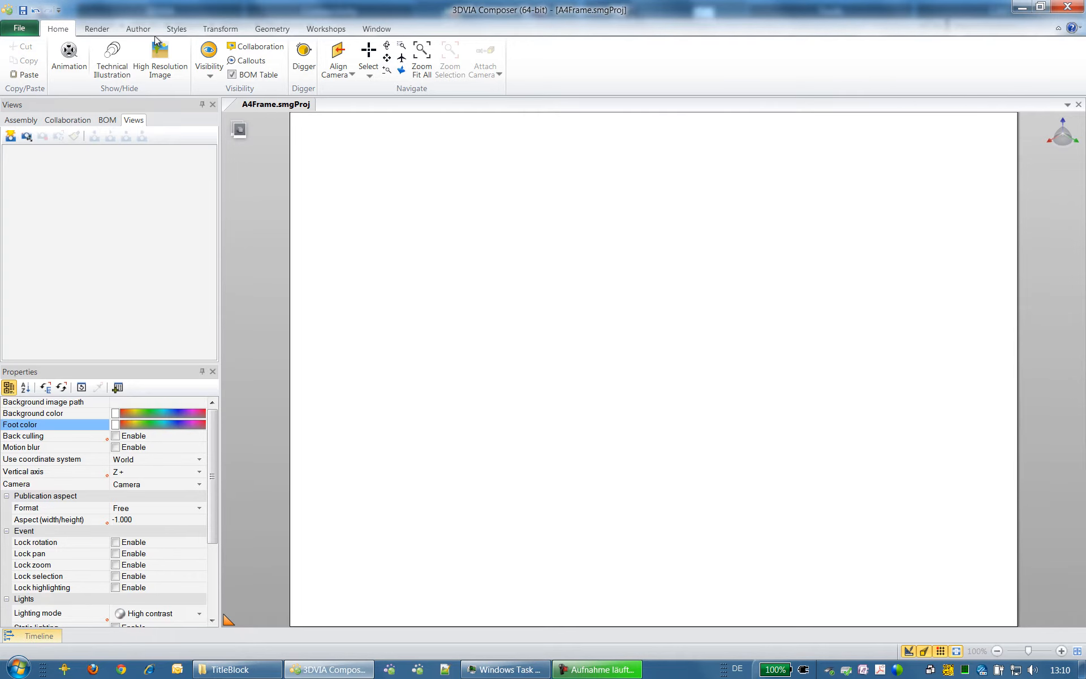
Step: Place a 2D vector image about 120 mm wide on the page and load Zeichnungsrahmen_A4quer_neutral.svg into it
click(139, 30)
click(274, 63)
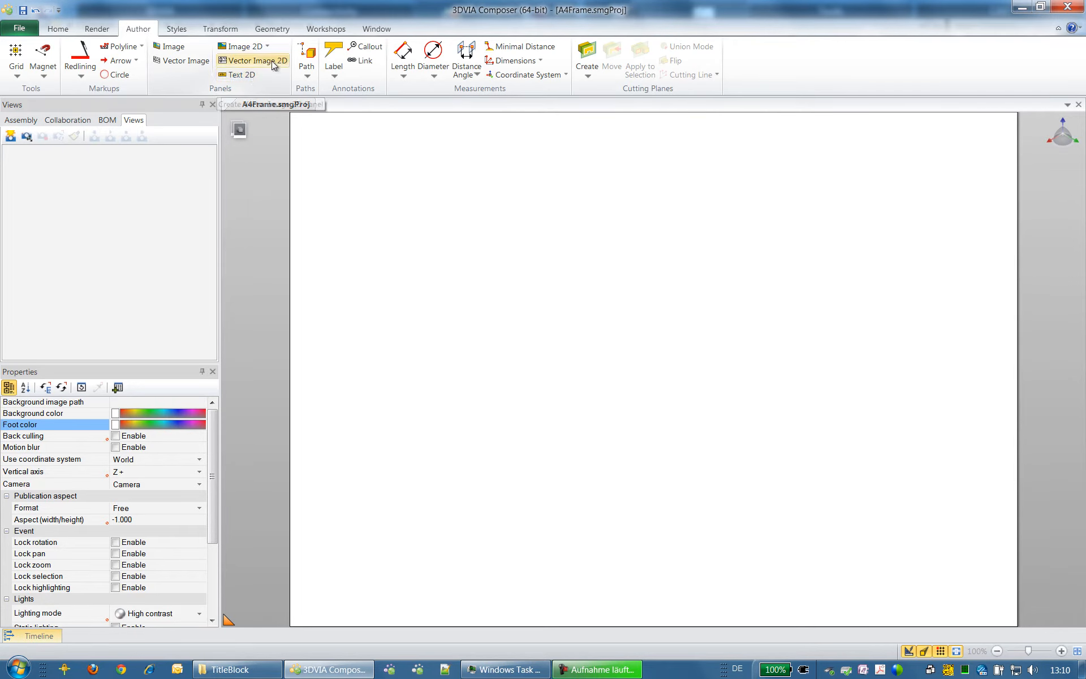
click(472, 236)
click(859, 521)
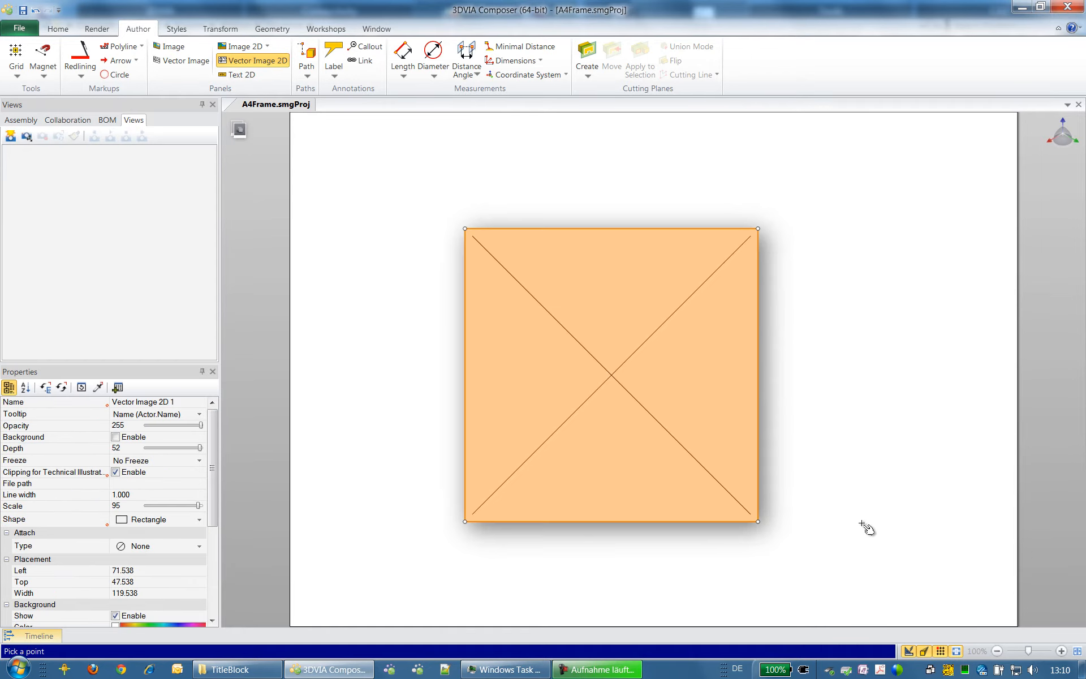
key(Escape)
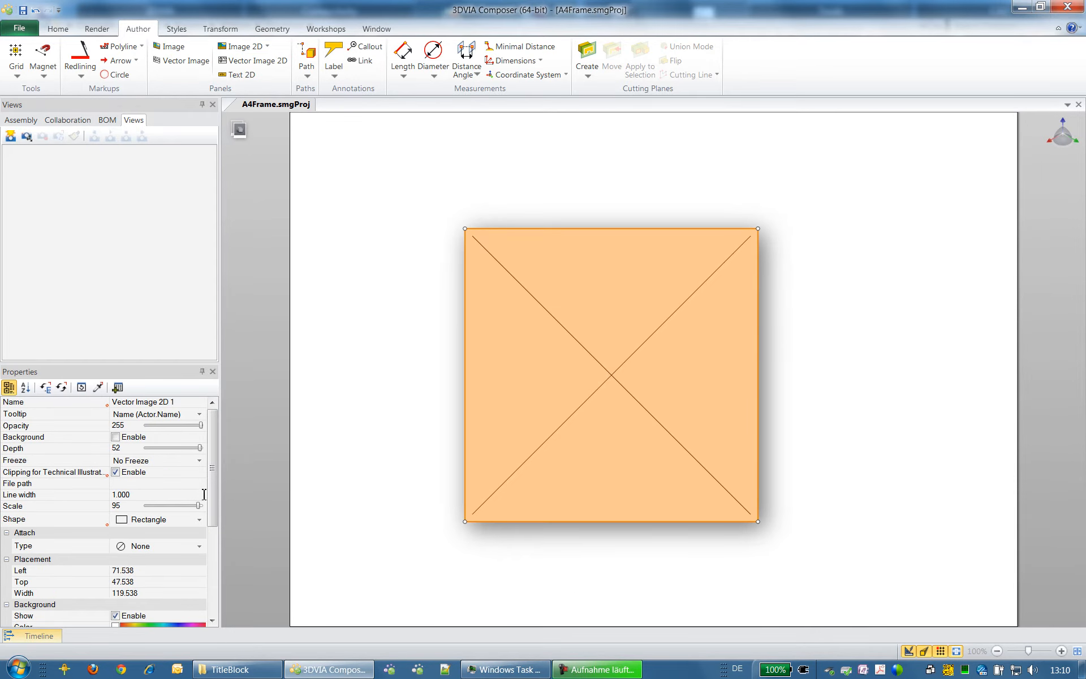
double_click(204, 484)
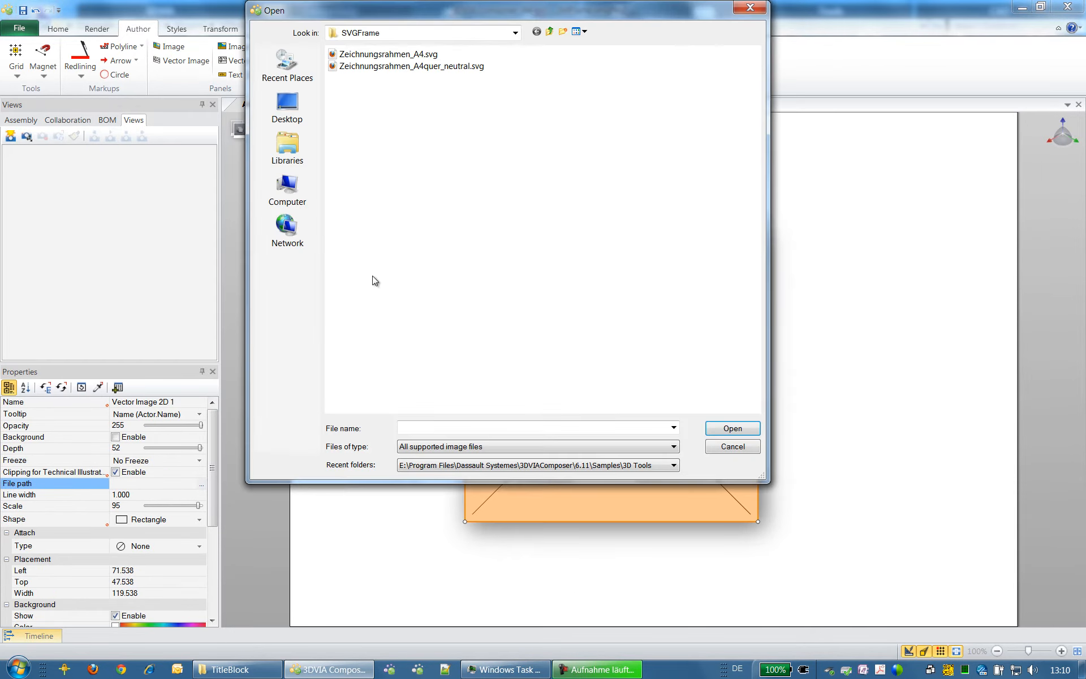
click(399, 66)
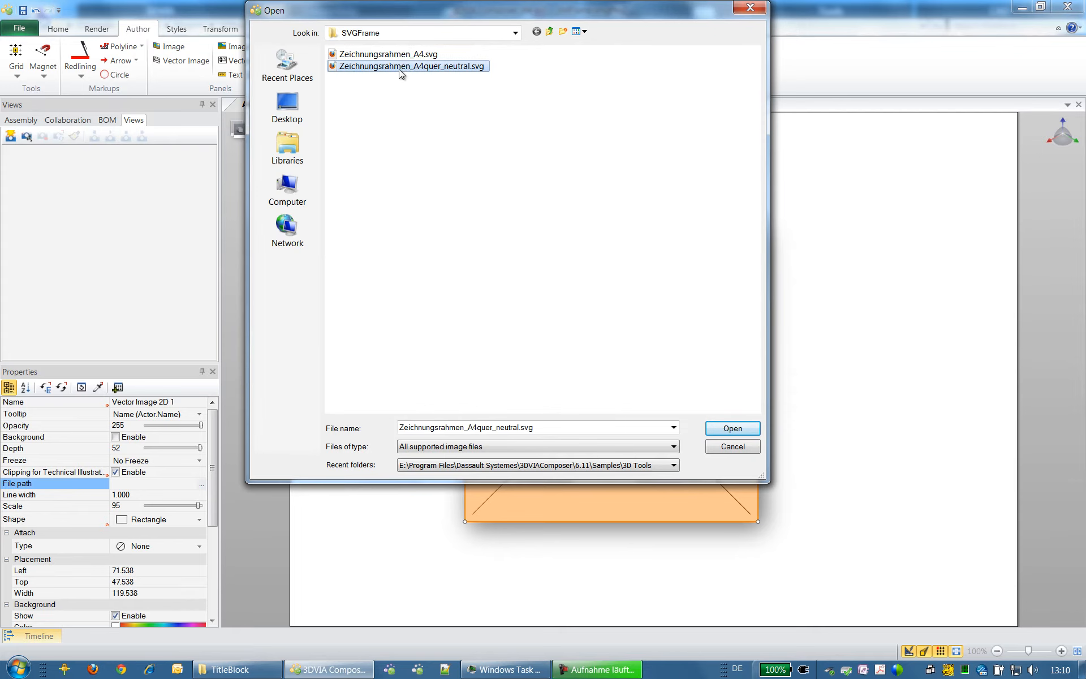
click(733, 428)
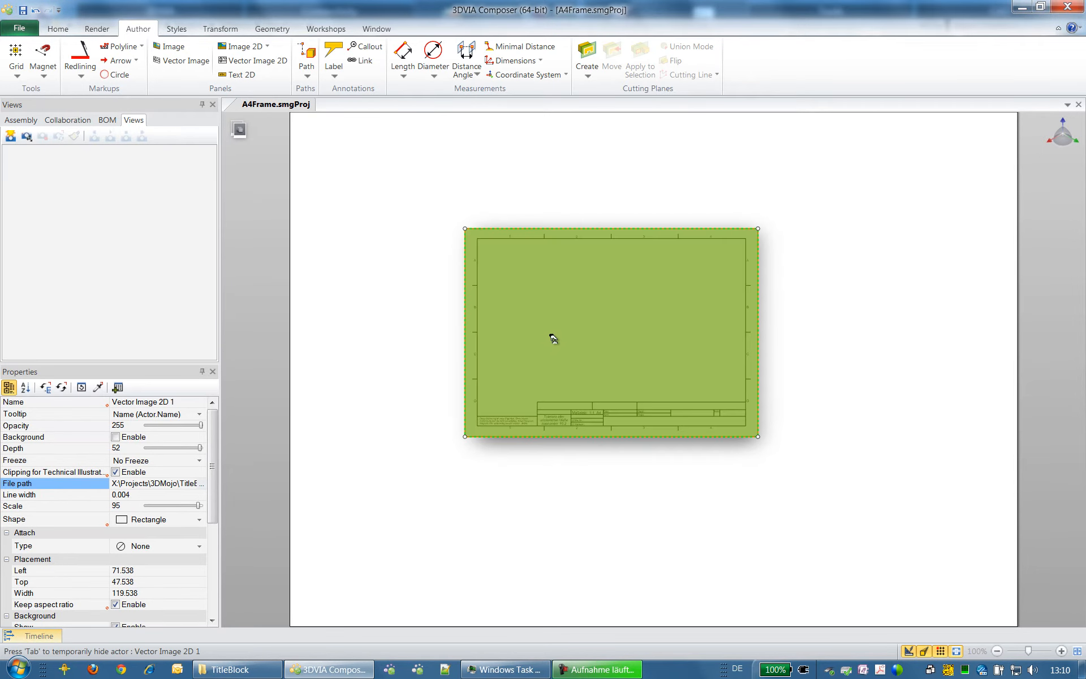
Step: Move the frame image to the page's upper-left corner and enlarge it proportionally to about 313 mm wide to cover the page
drag(572, 347, 441, 233)
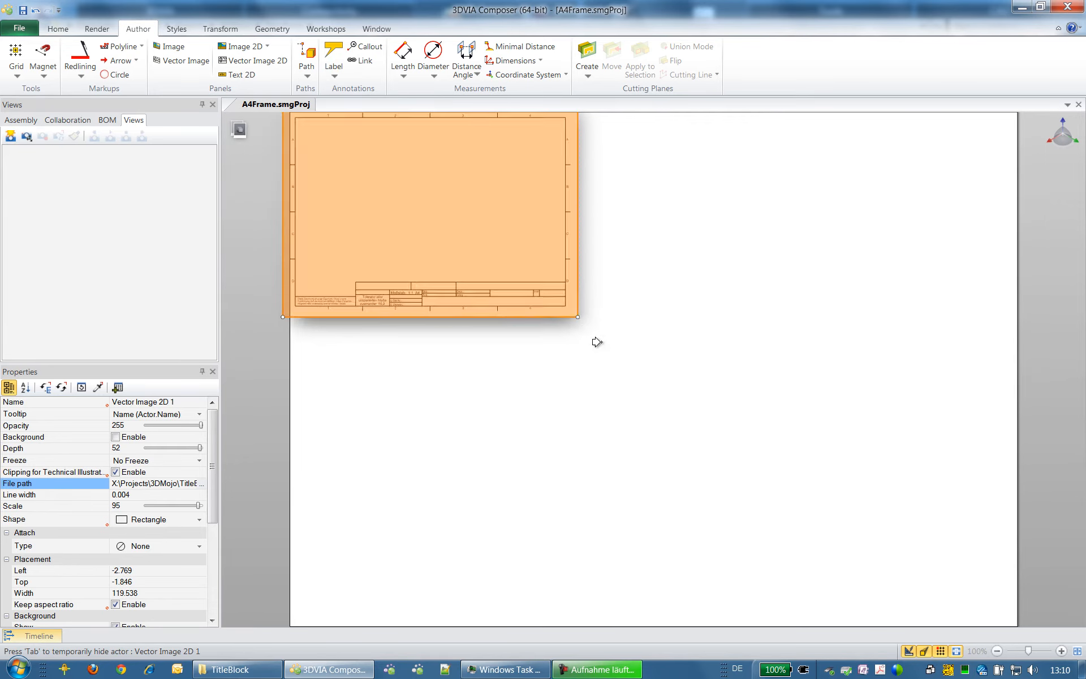
drag(597, 342, 1012, 628)
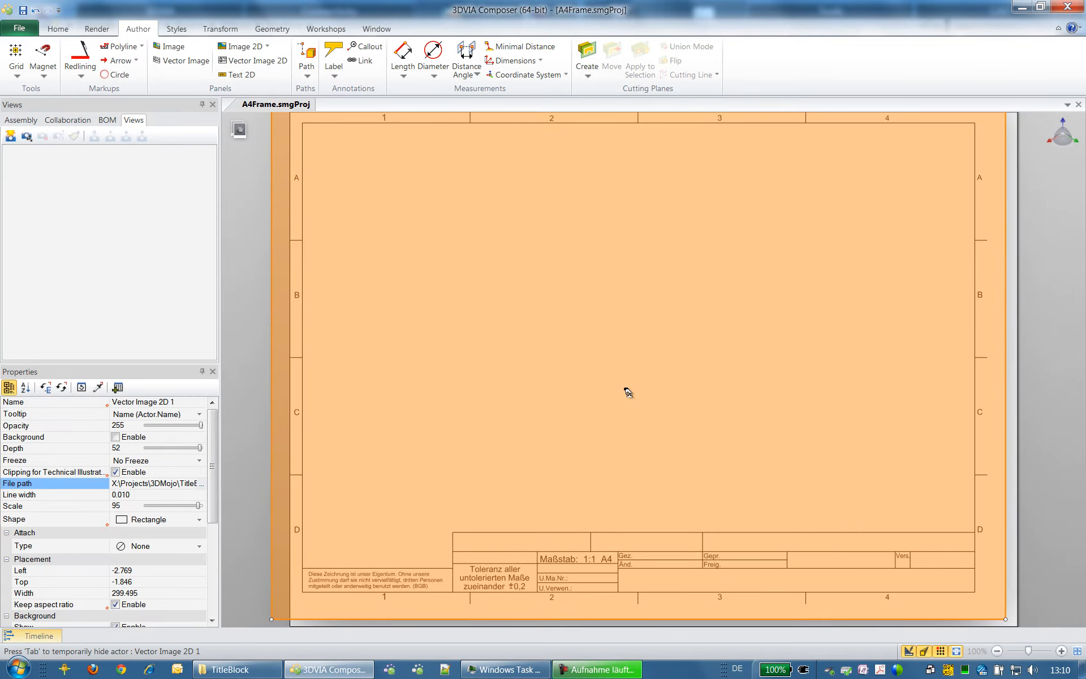
drag(626, 390, 625, 390)
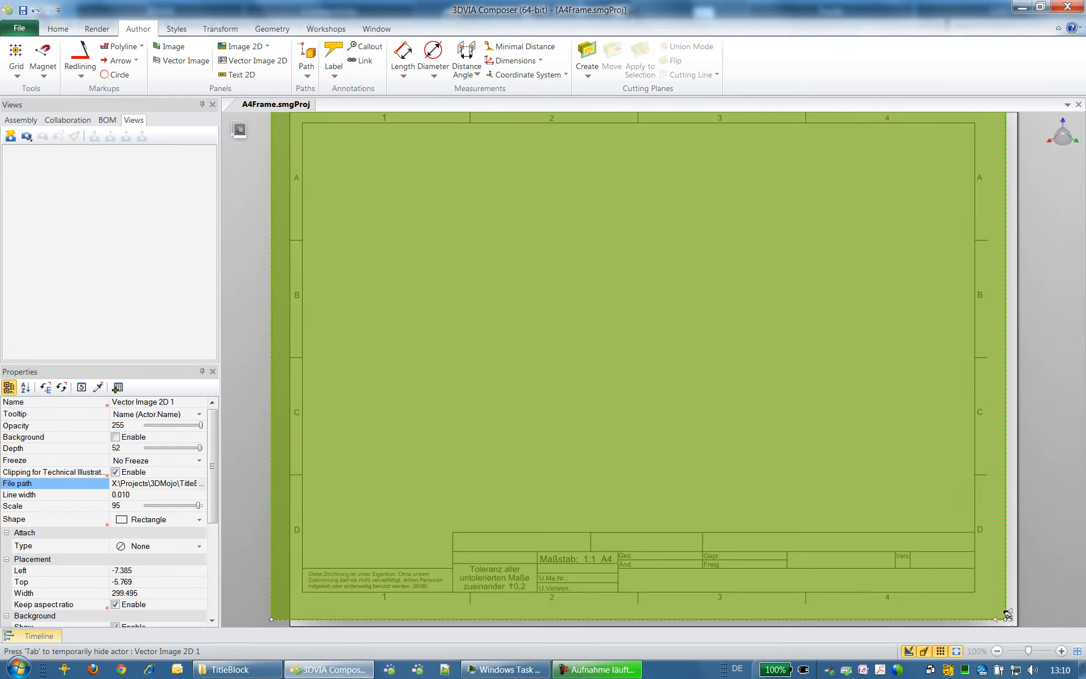
drag(1007, 615, 1031, 637)
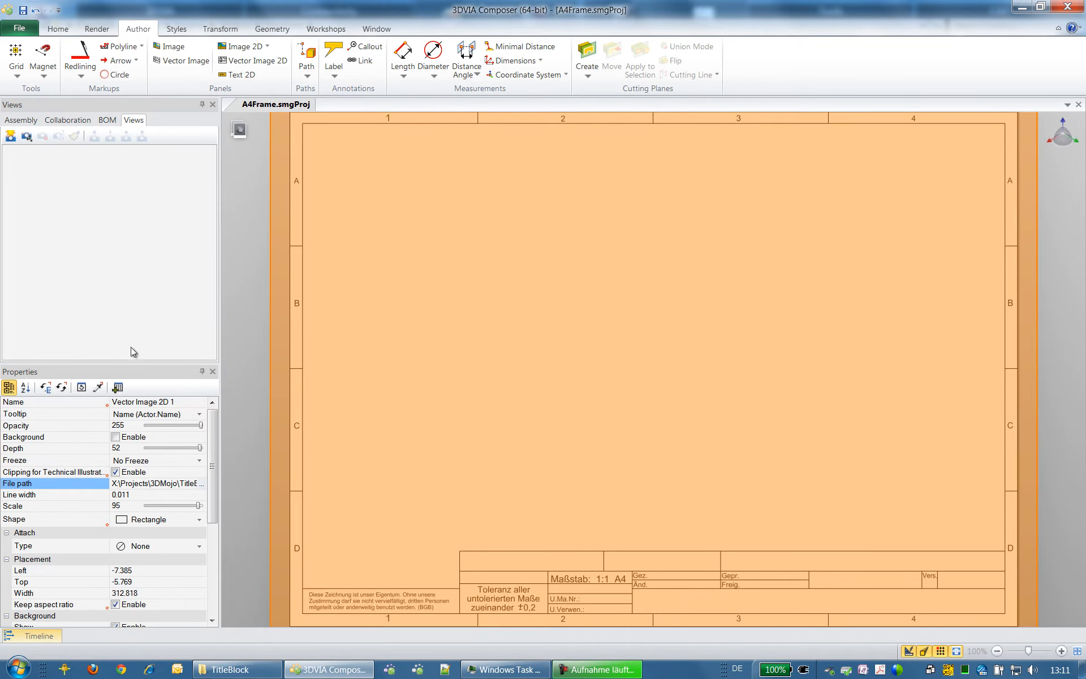
Step: Disable technical illustration clipping for the frame image, make it a background element, and turn off its background fill and shadow
click(116, 473)
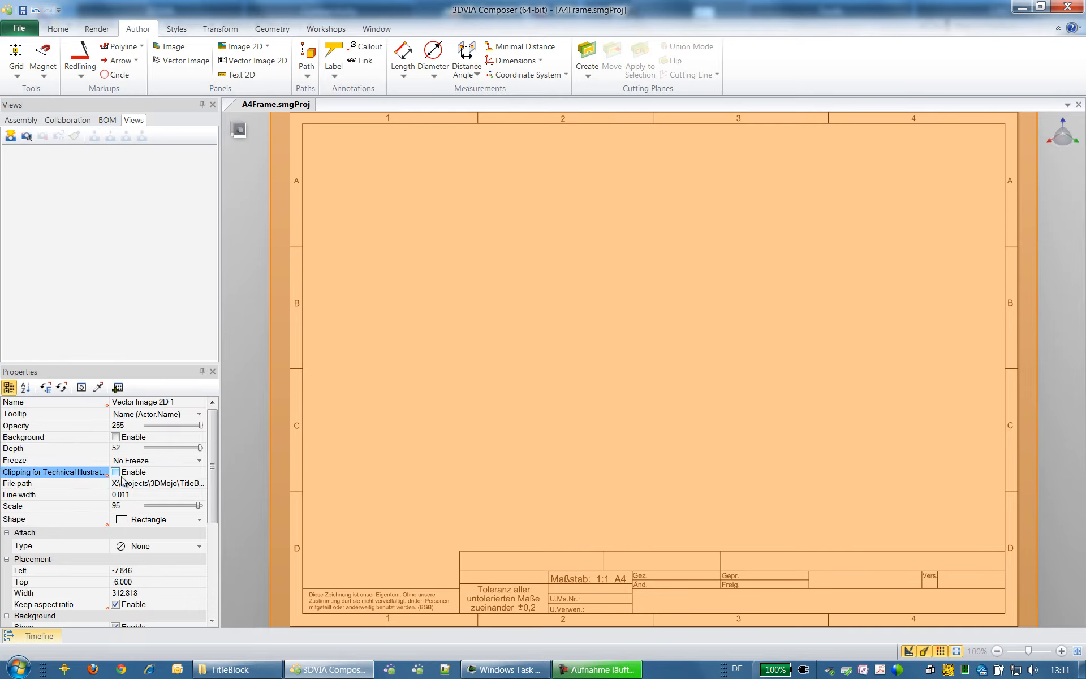
click(116, 437)
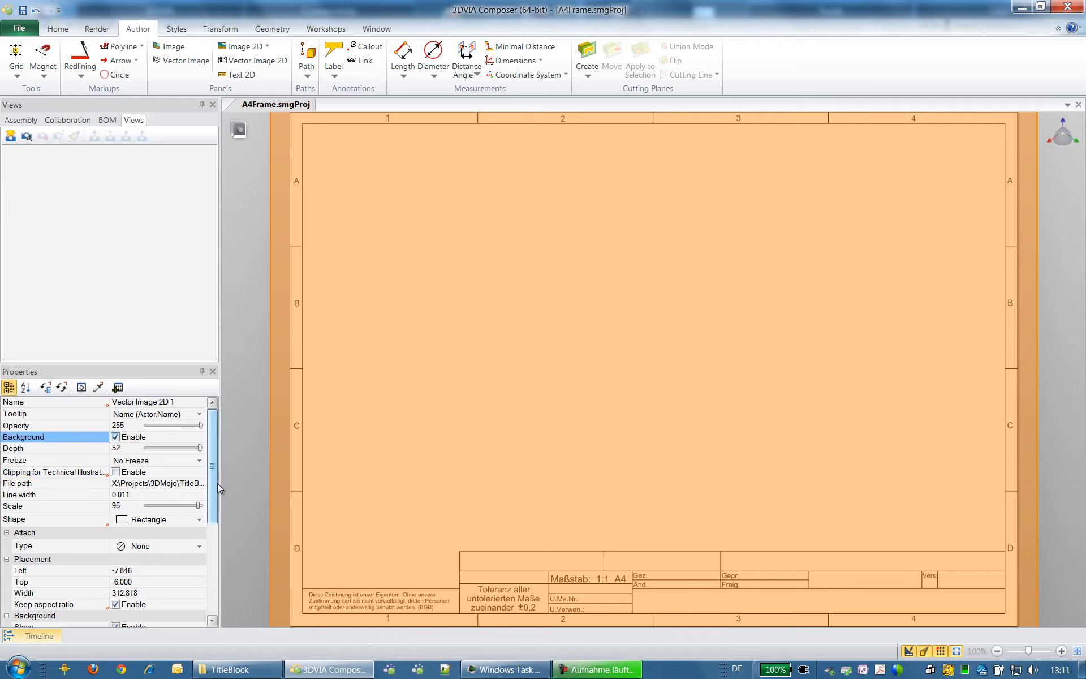
drag(215, 476, 210, 560)
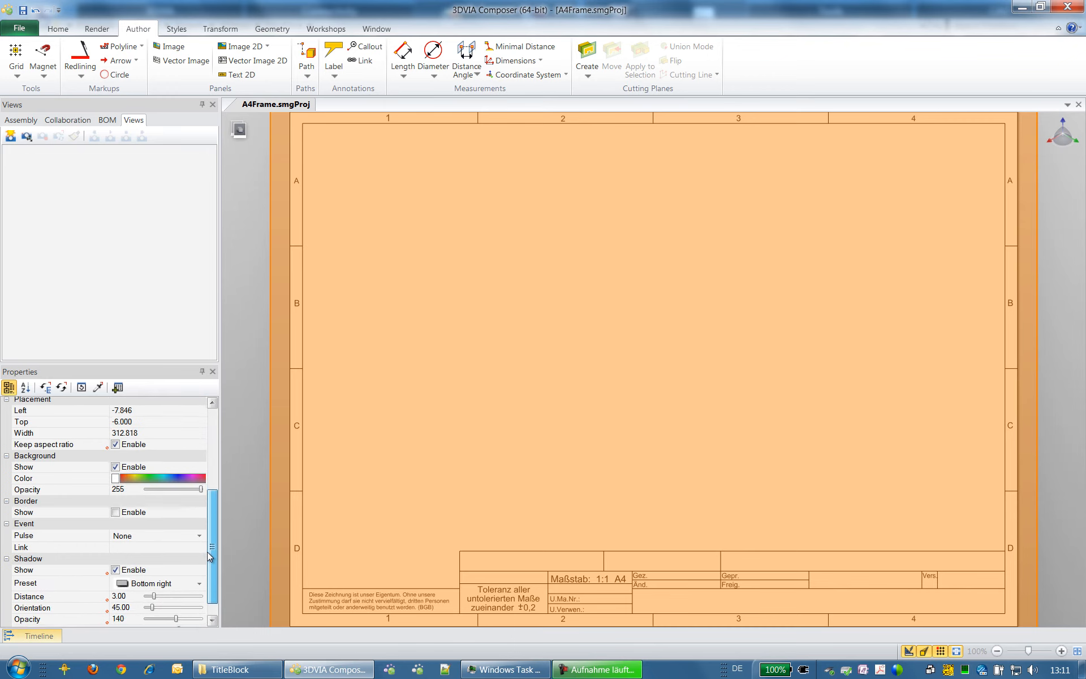
click(116, 469)
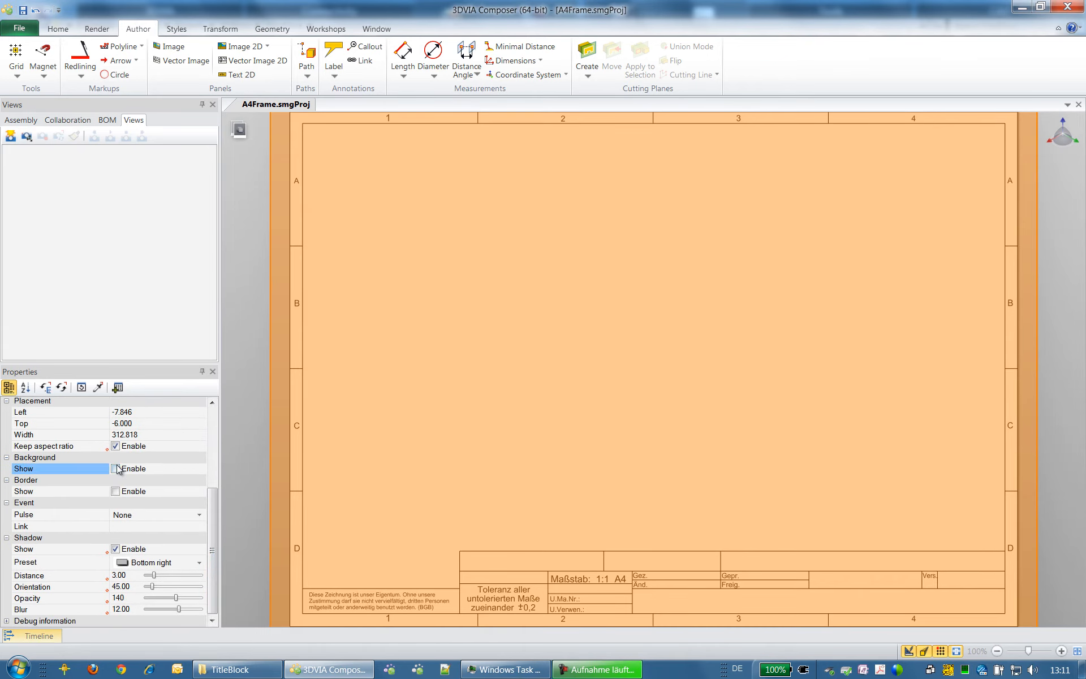
click(116, 549)
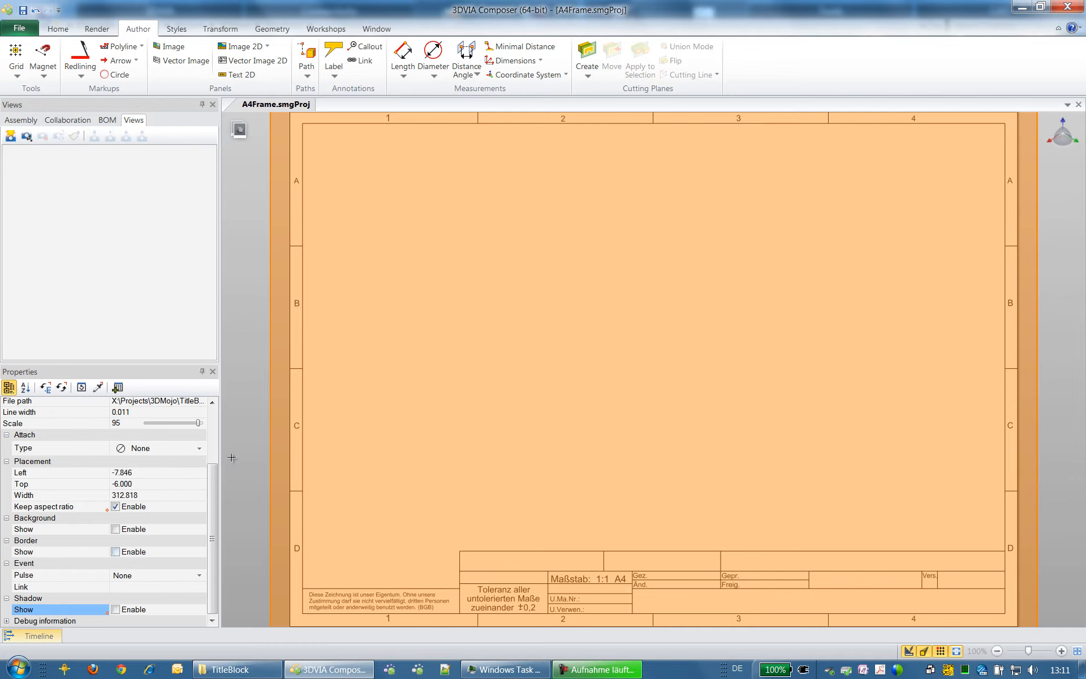
click(248, 402)
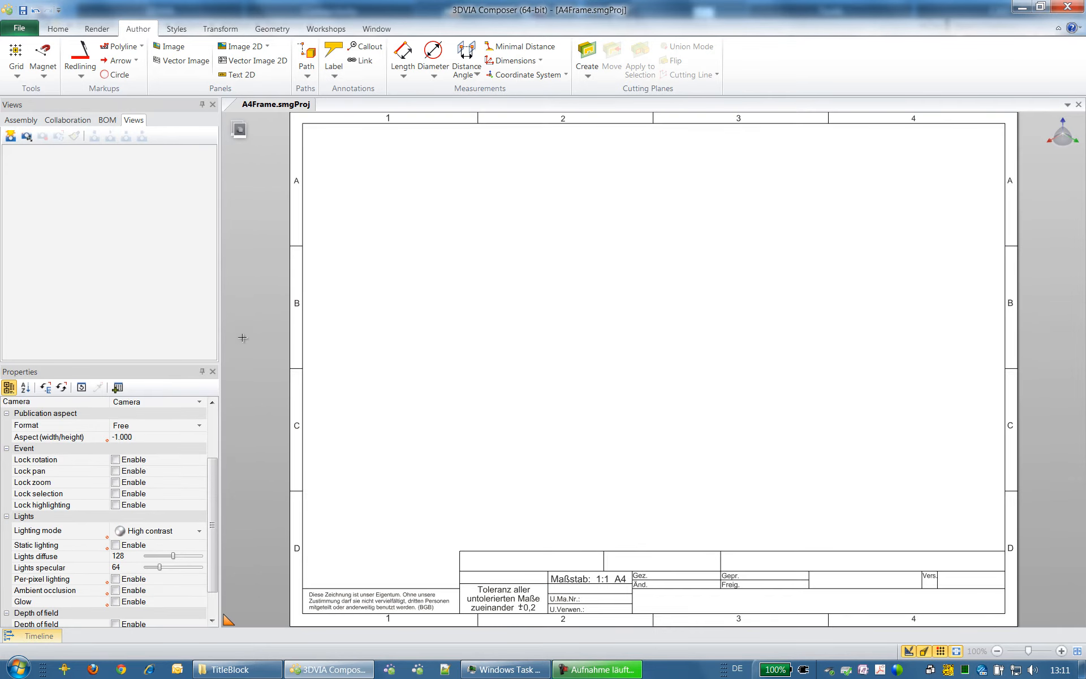
Step: Add the 2D text "Baugr. Nr:" in the upper-right cell of the title block
click(236, 74)
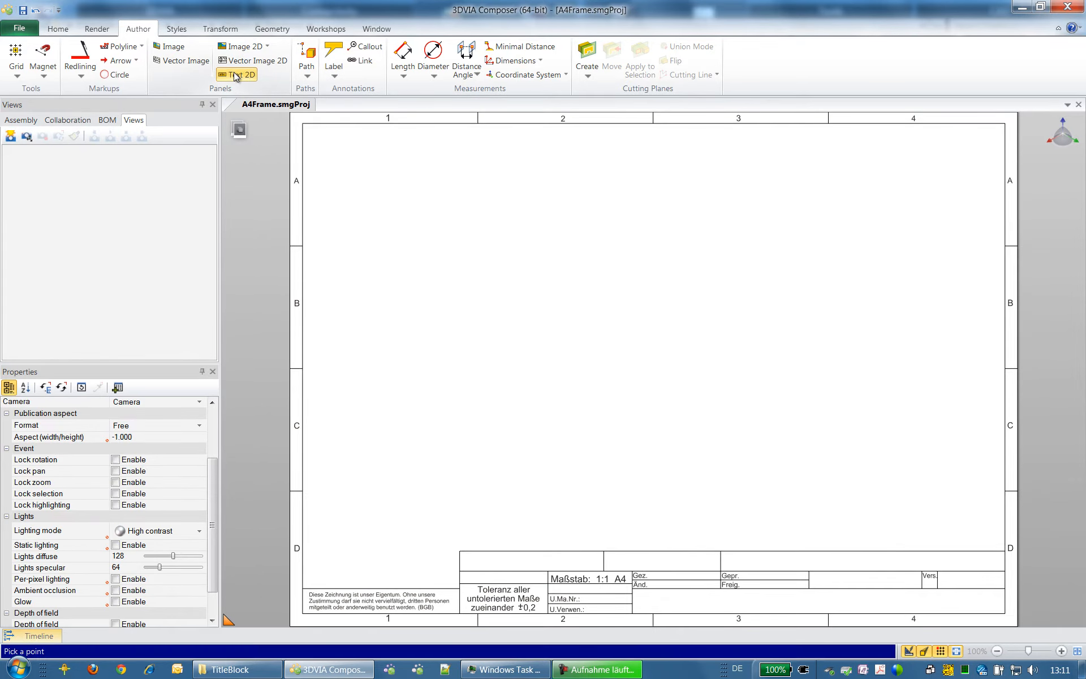
click(723, 567)
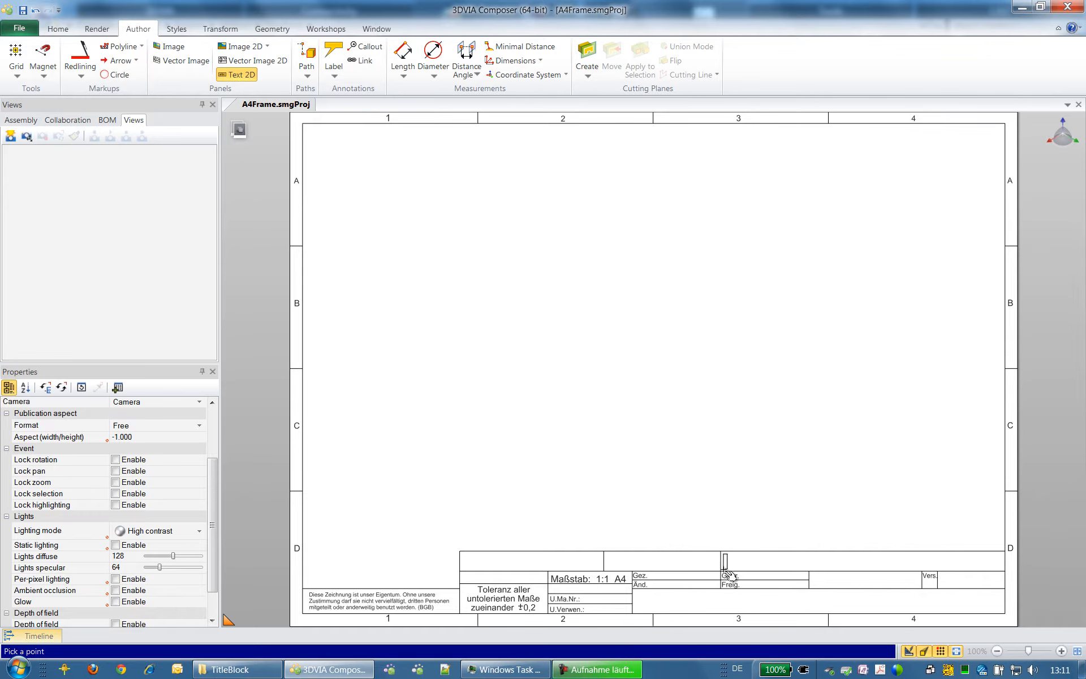
click(724, 569)
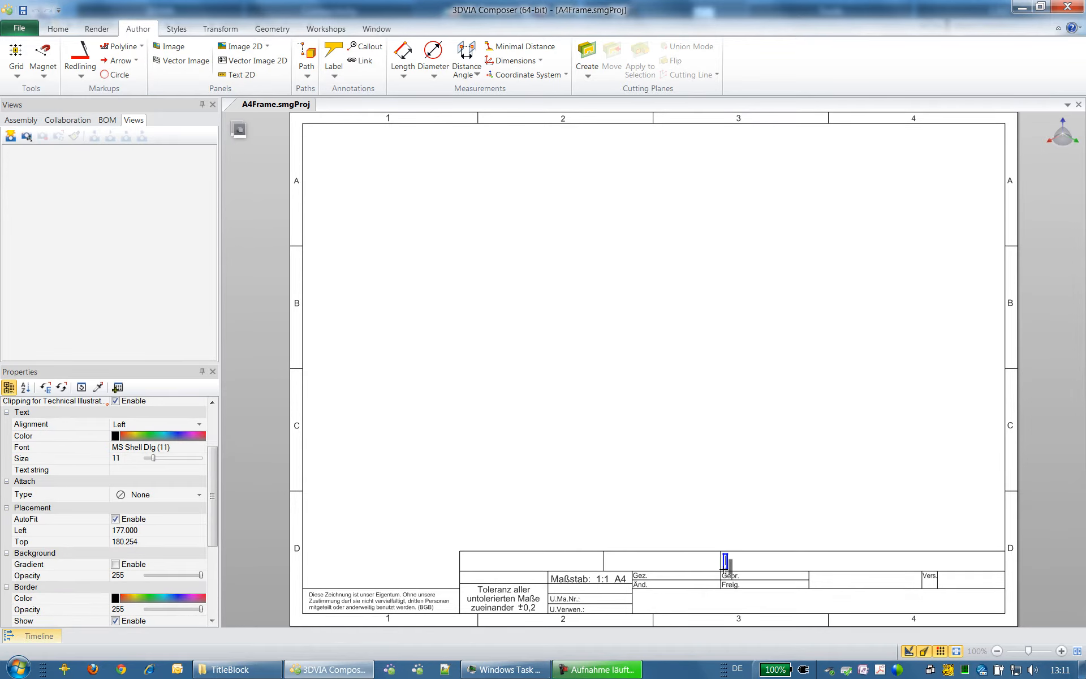
text(Baugr. Nr)
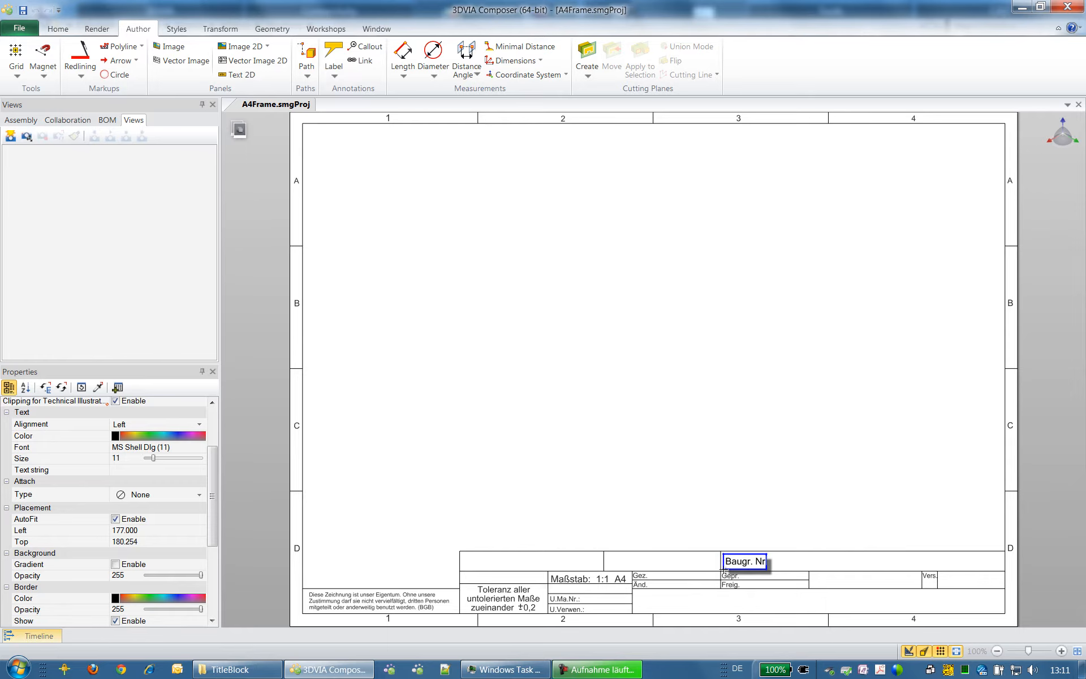
text(:)
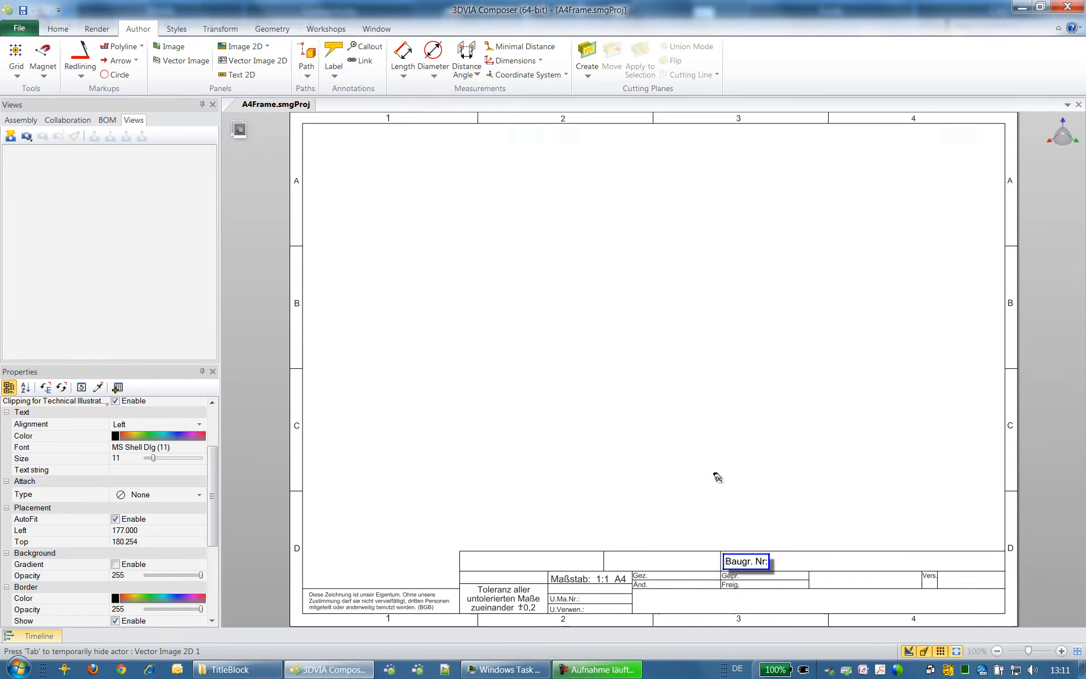
click(247, 448)
Step: Turn off the border and shadow of the "Baugr. Nr:" text and deselect it
drag(209, 514, 205, 565)
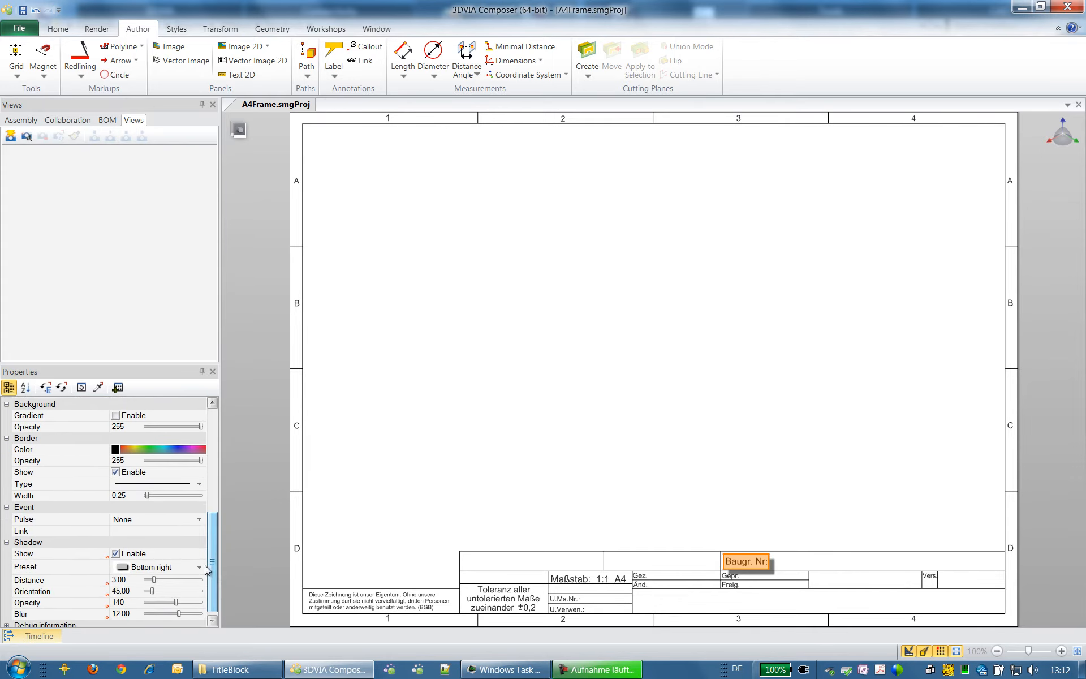
click(115, 479)
click(116, 549)
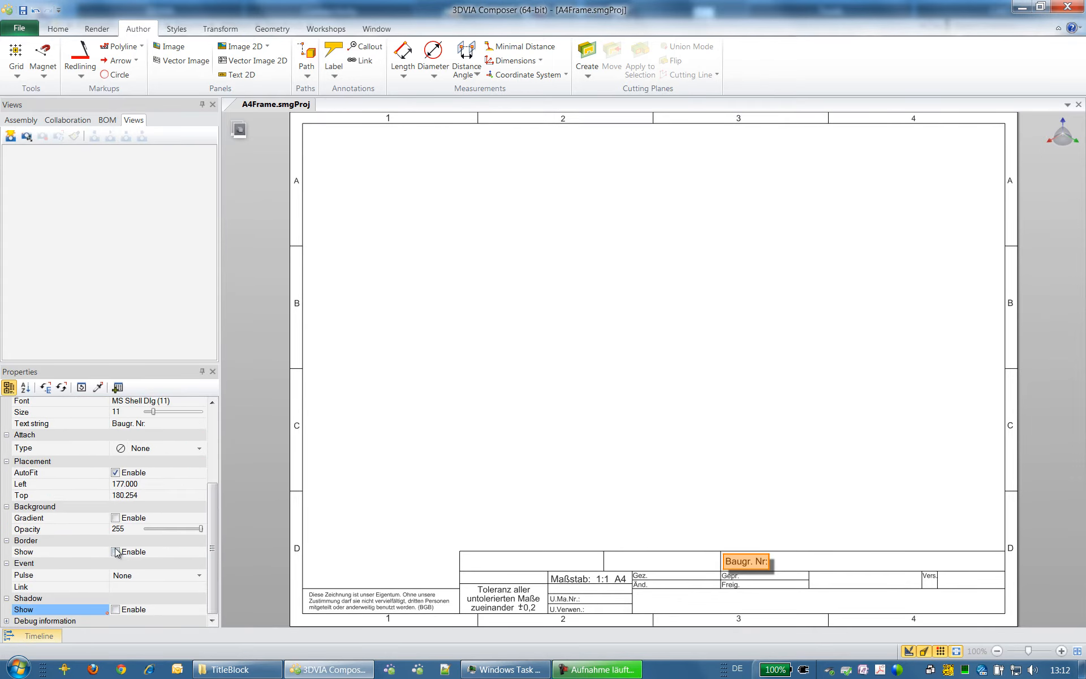
click(241, 414)
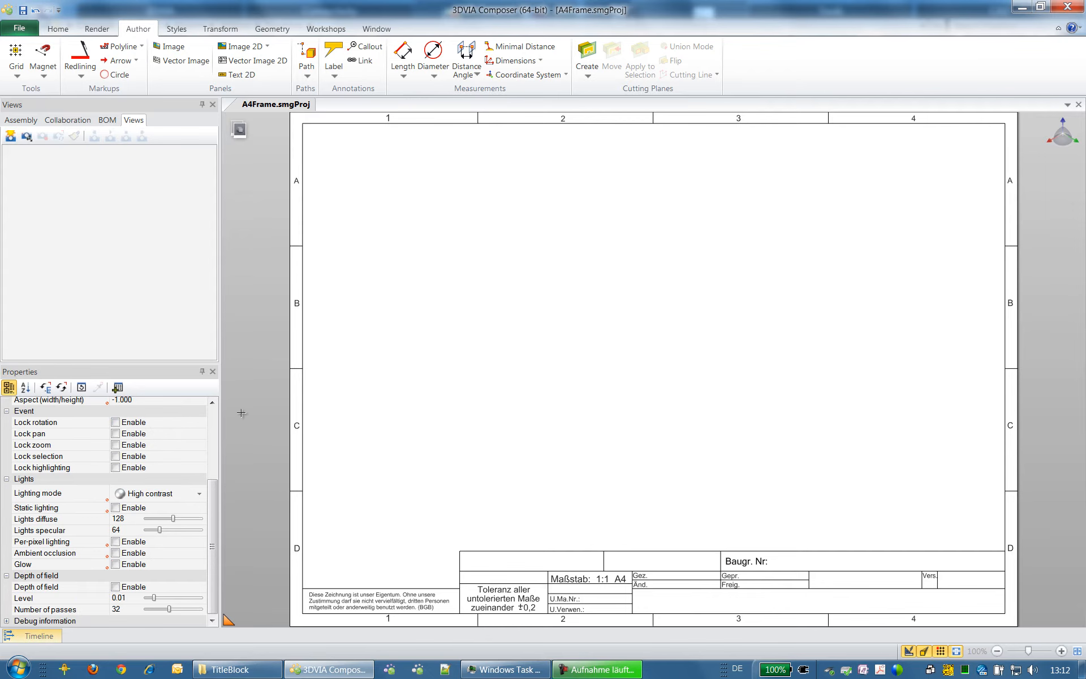
Step: Rename the 2D text panel in the collaboration tree as AssyNr
click(68, 121)
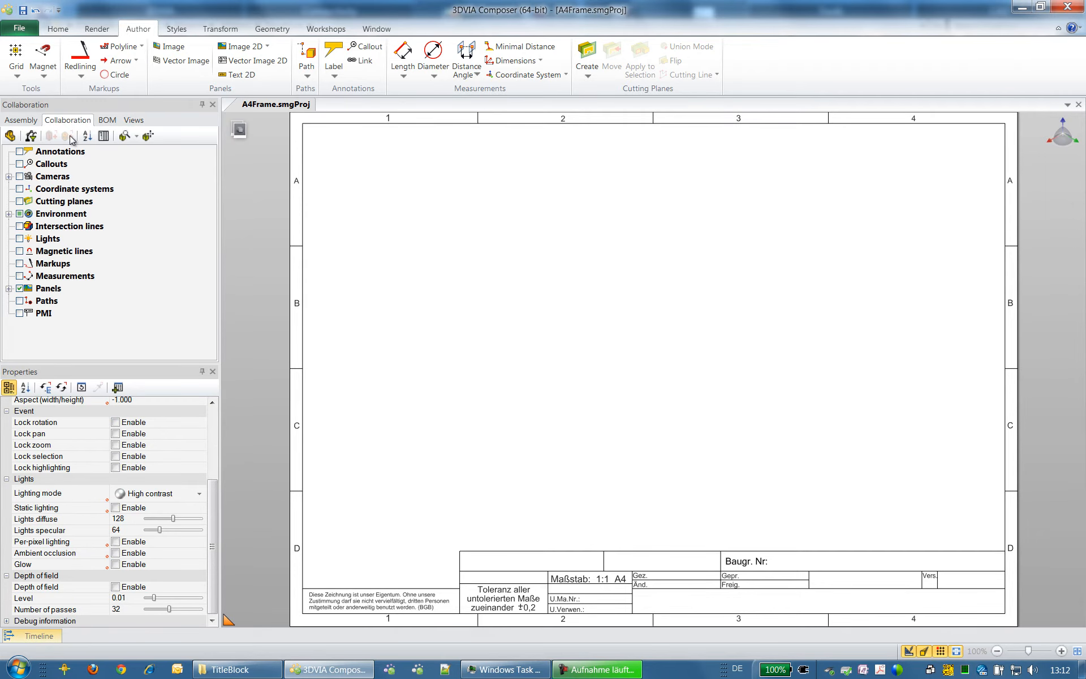
click(8, 288)
click(63, 300)
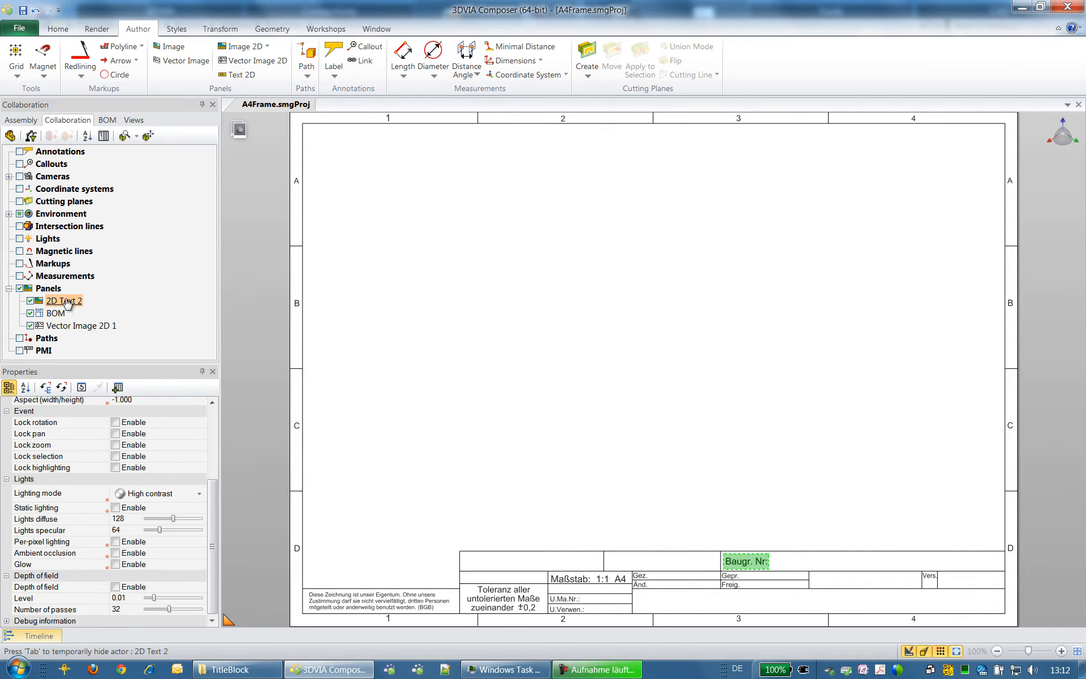
click(67, 300)
text(AssyNr)
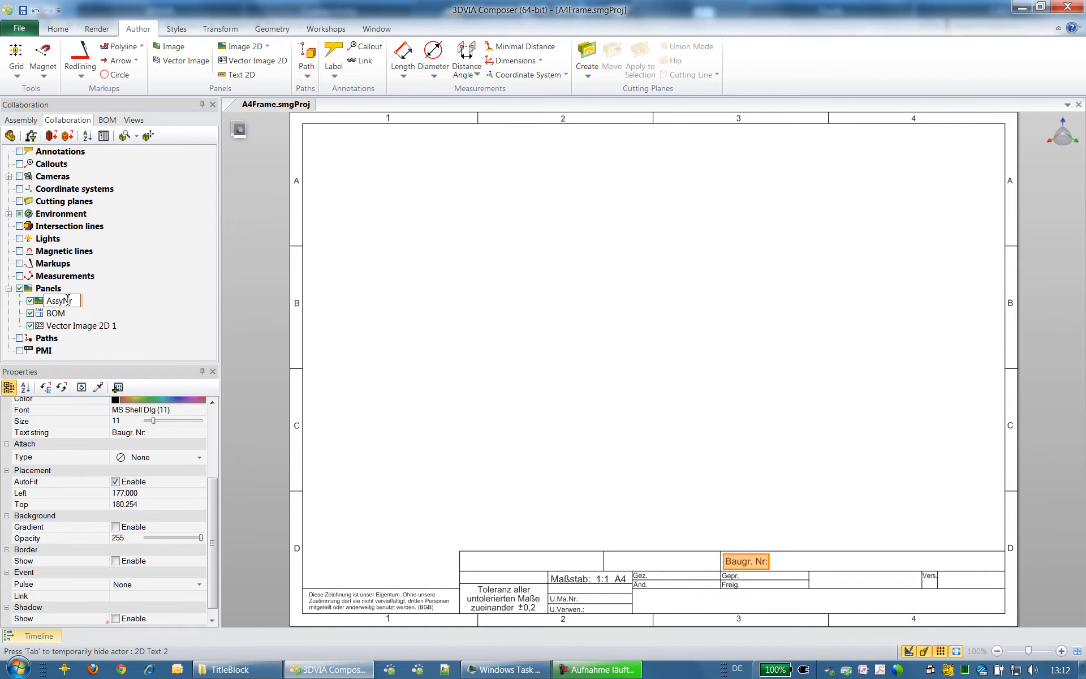
key(Return)
Step: Rename the 2D vector image panel as A4Frame
click(77, 327)
click(77, 326)
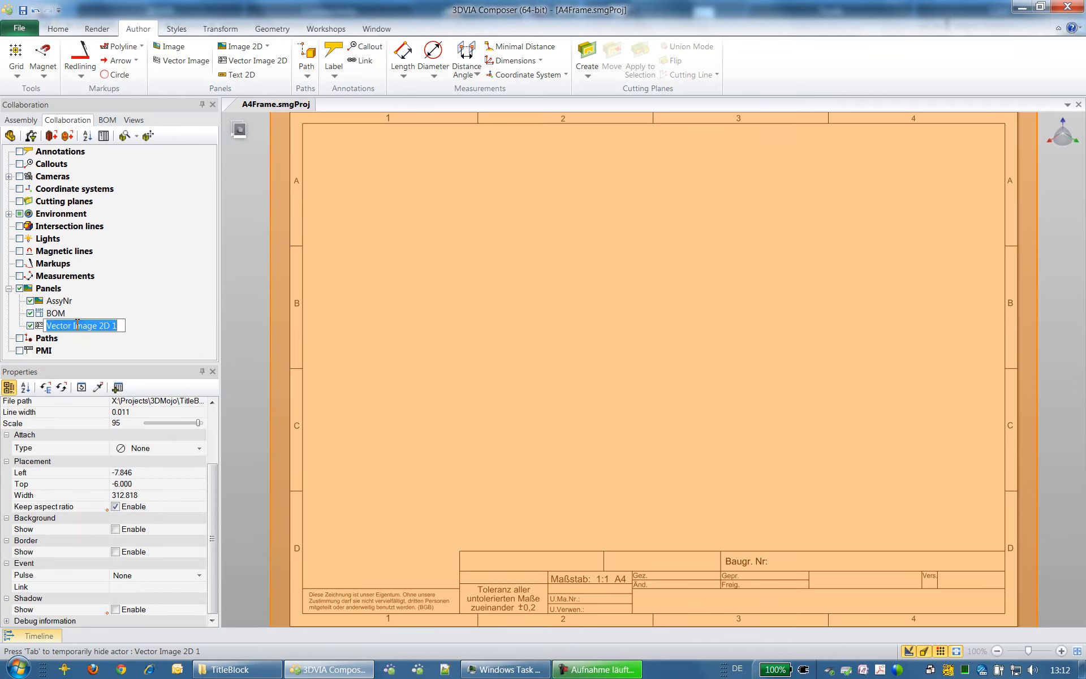
text(A4Fra)
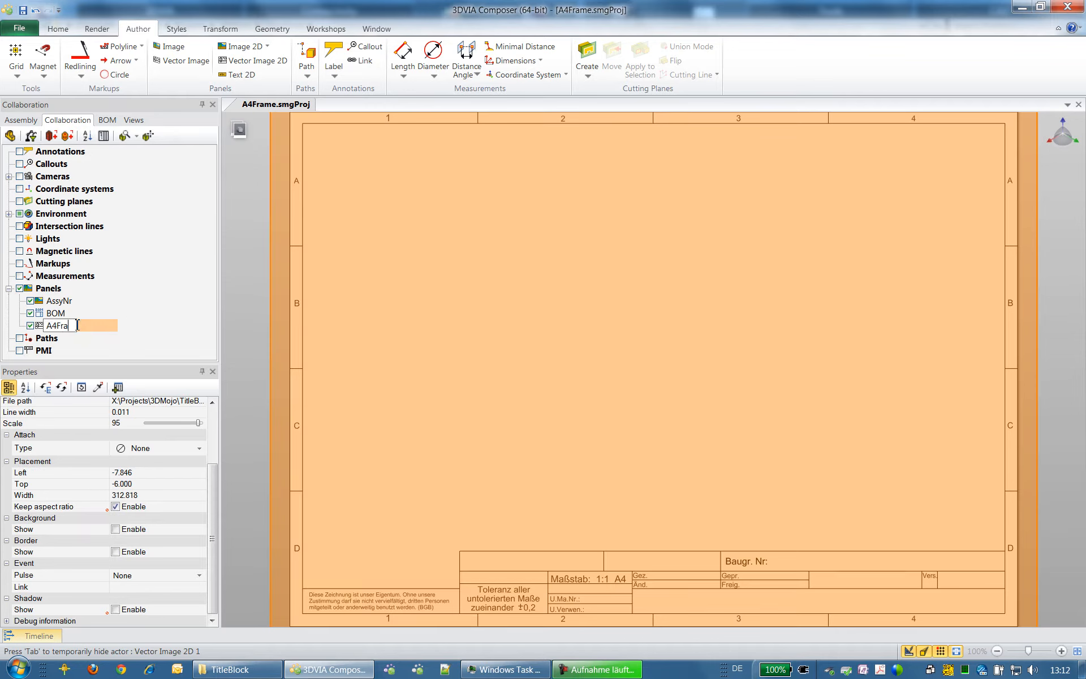
text(me)
key(Return)
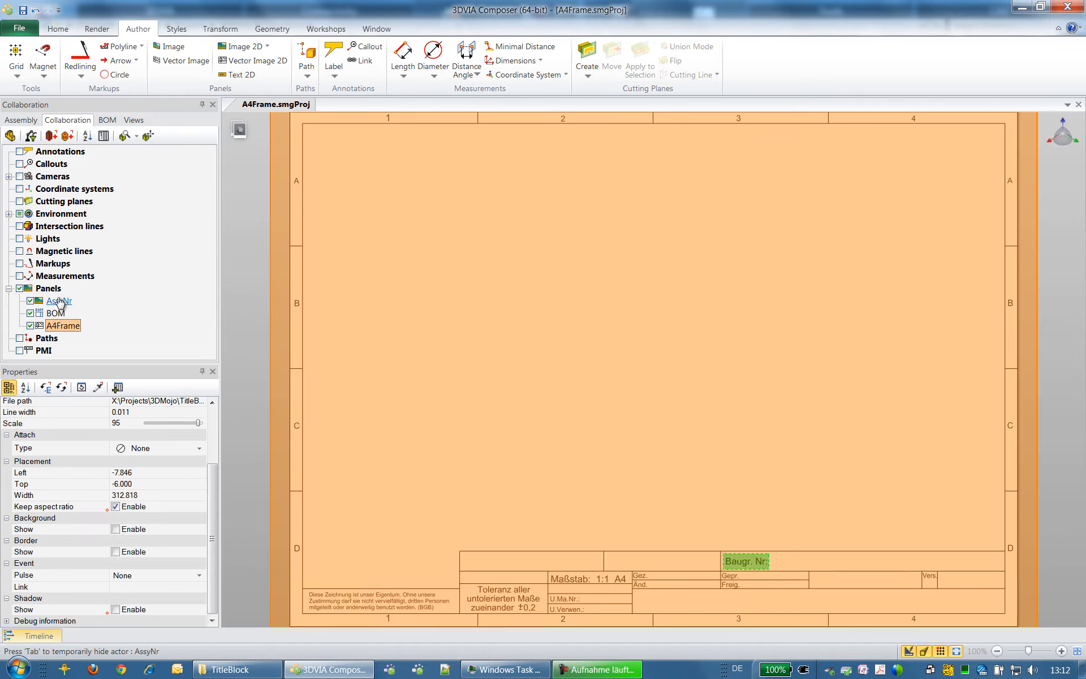
Step: Create a selection set named 1FrameElements from the A4Frame and AssyNr panels, expand it in the tree and clear the selection
ctrl+click(60, 301)
click(50, 136)
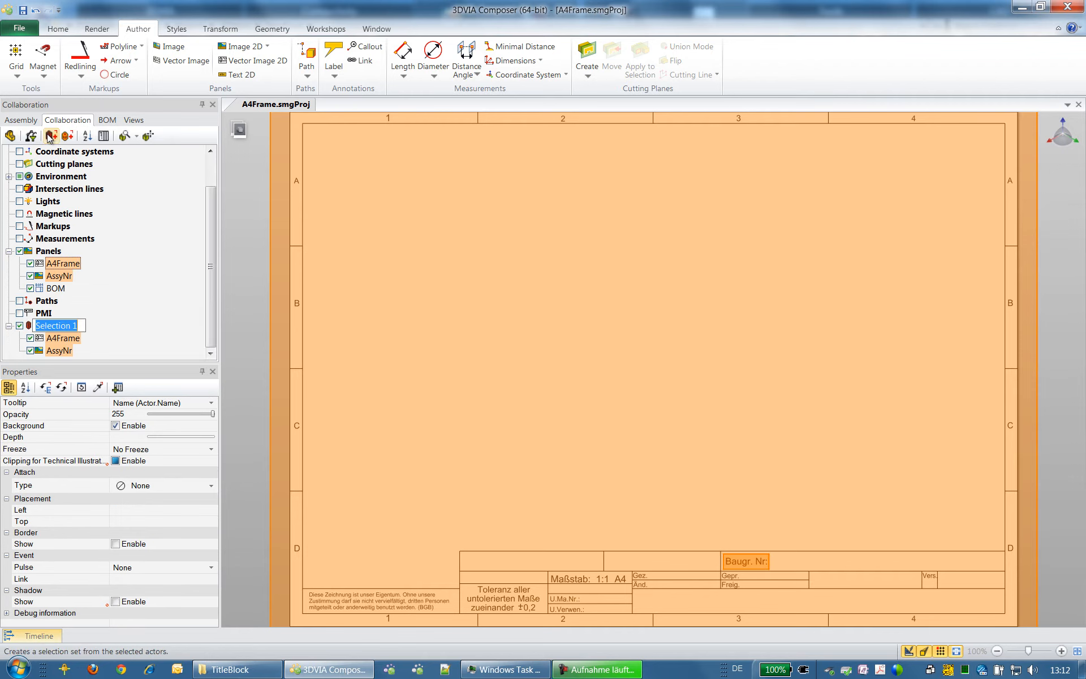
text(1Frame)
text(lement)
key(Return)
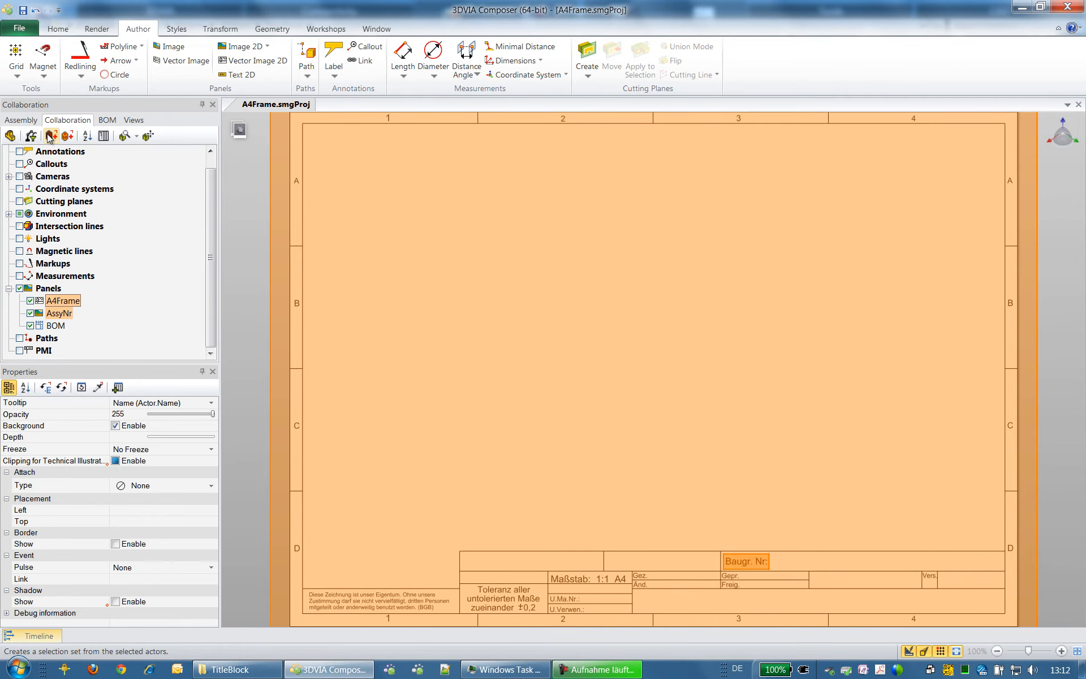
scroll(210, 179, up, 1)
click(150, 210)
click(59, 152)
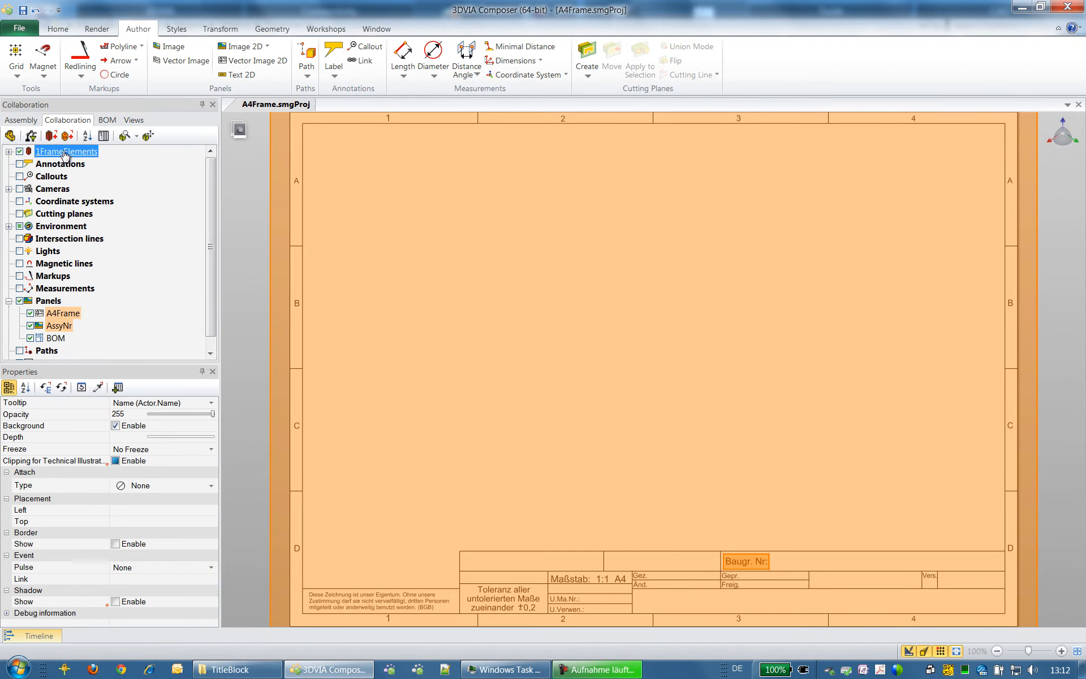
click(9, 152)
click(86, 173)
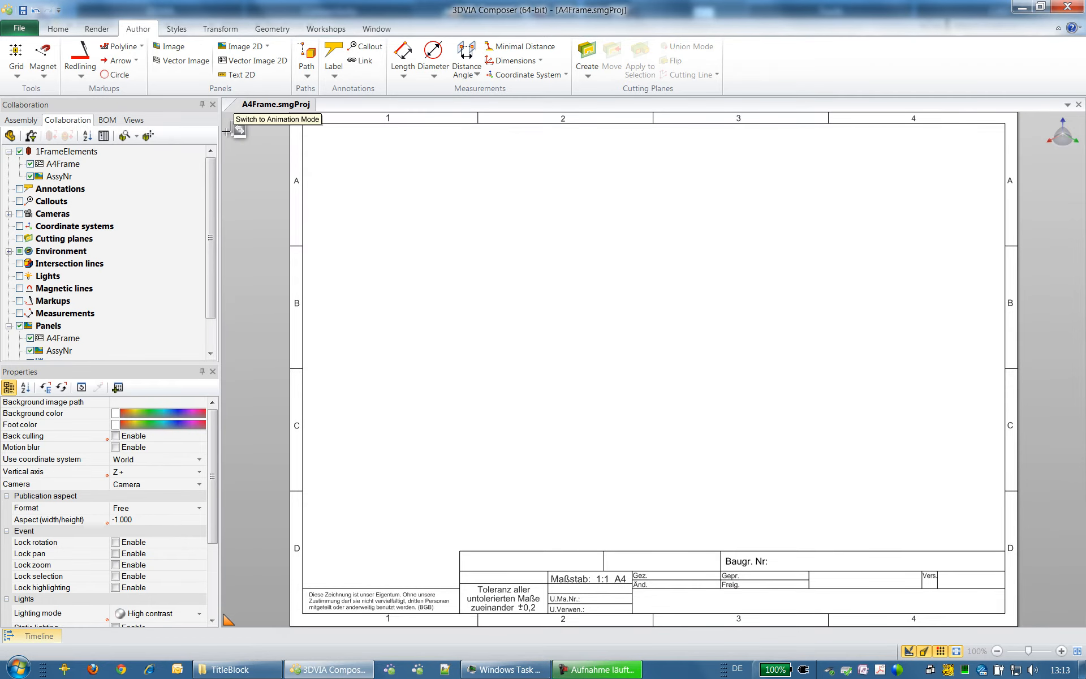
Step: Create a custom view of the 1FrameElements selection set, capturing only the selected actors' visibility and all their properties
click(325, 29)
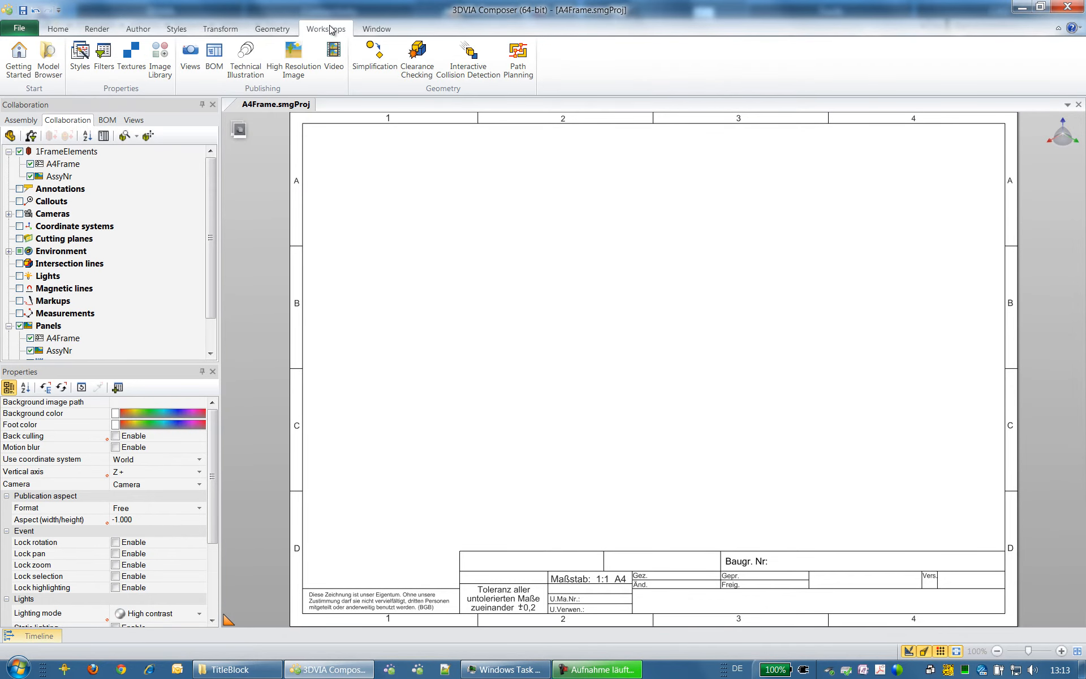
click(190, 61)
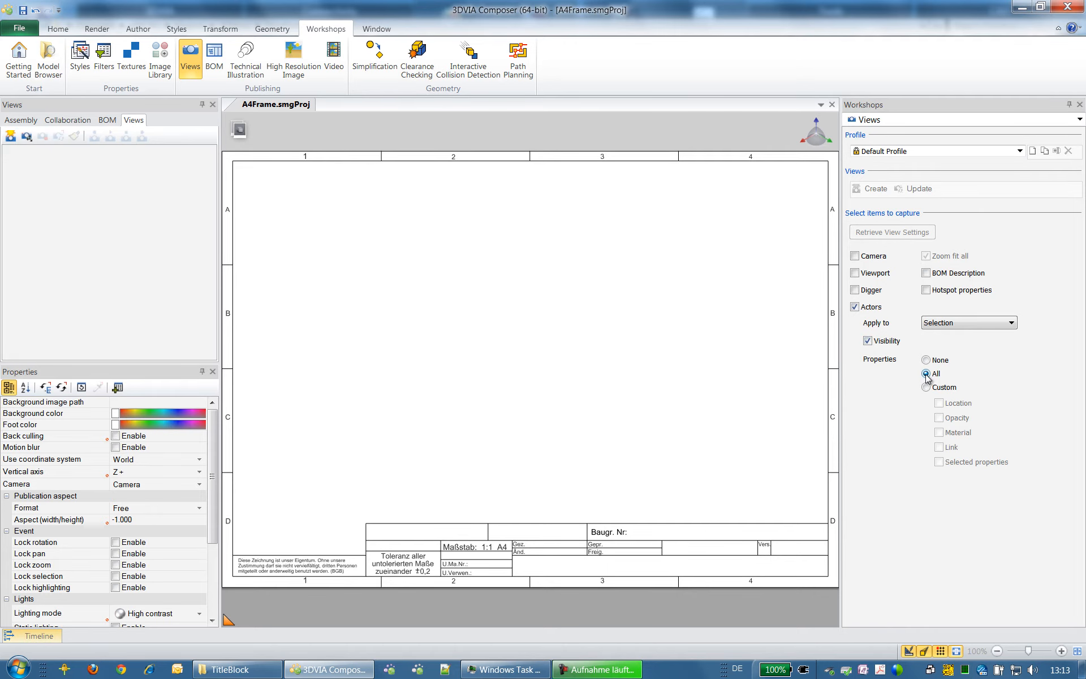
click(67, 120)
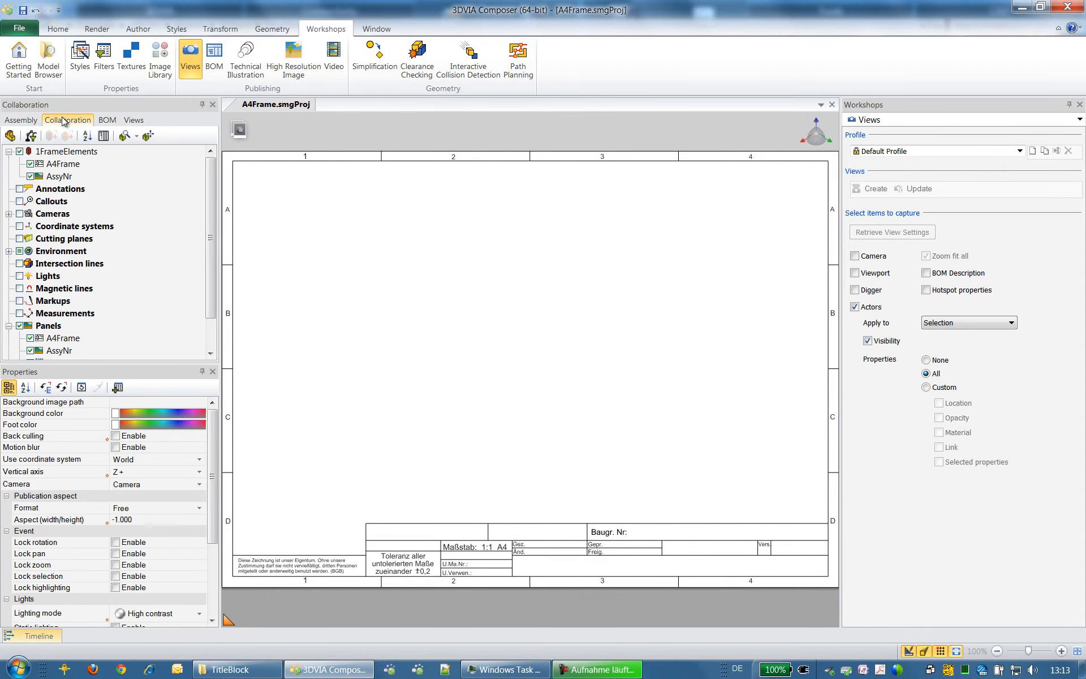
click(67, 151)
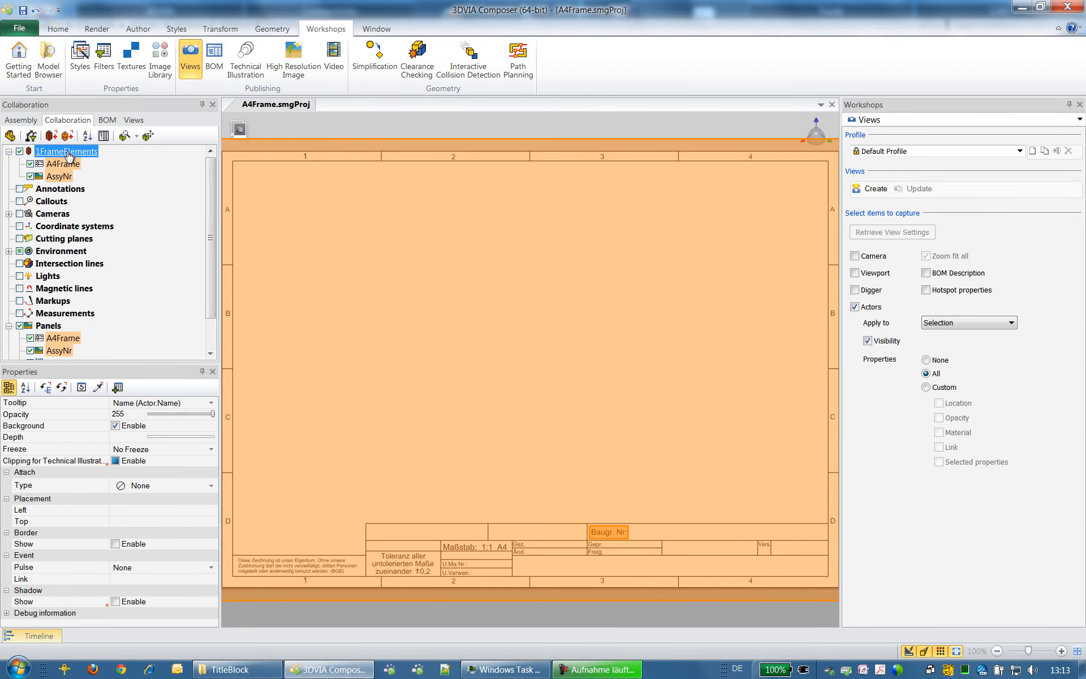
click(865, 191)
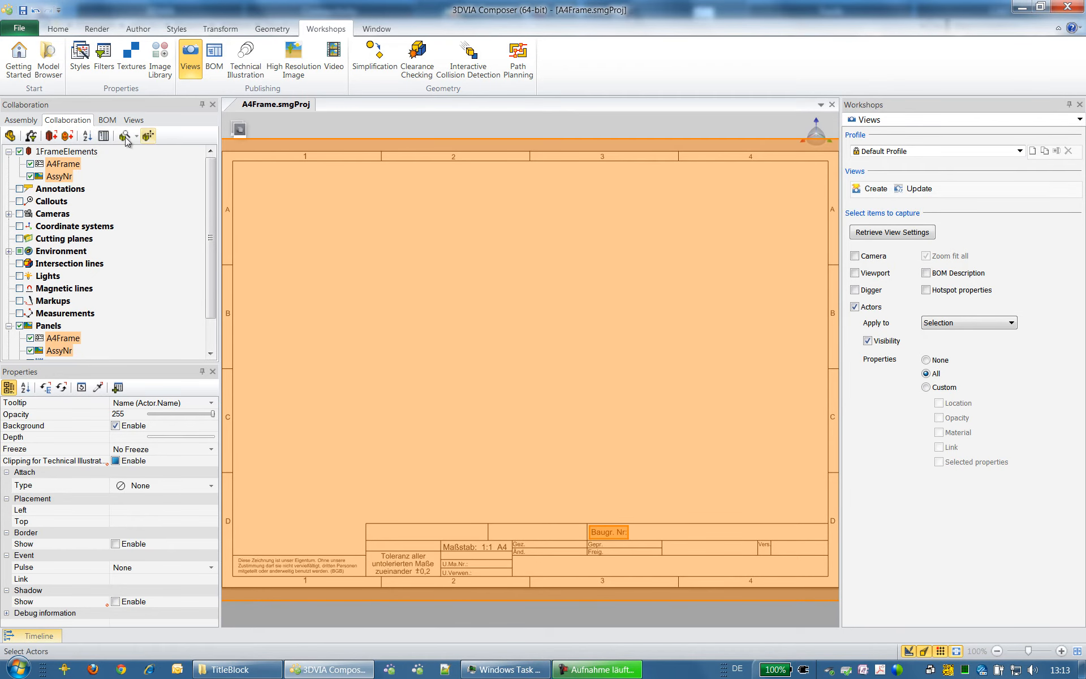
Step: Rename the new view as A4Frame and clear the selection
click(134, 120)
click(52, 216)
click(53, 217)
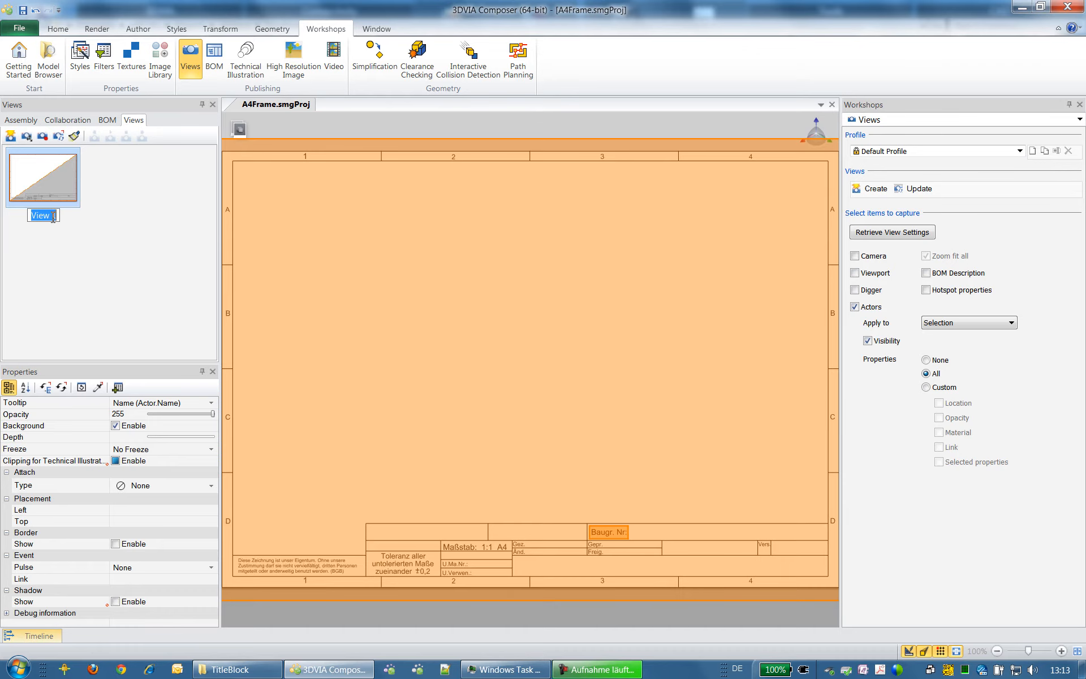
text(A4Frame)
click(308, 125)
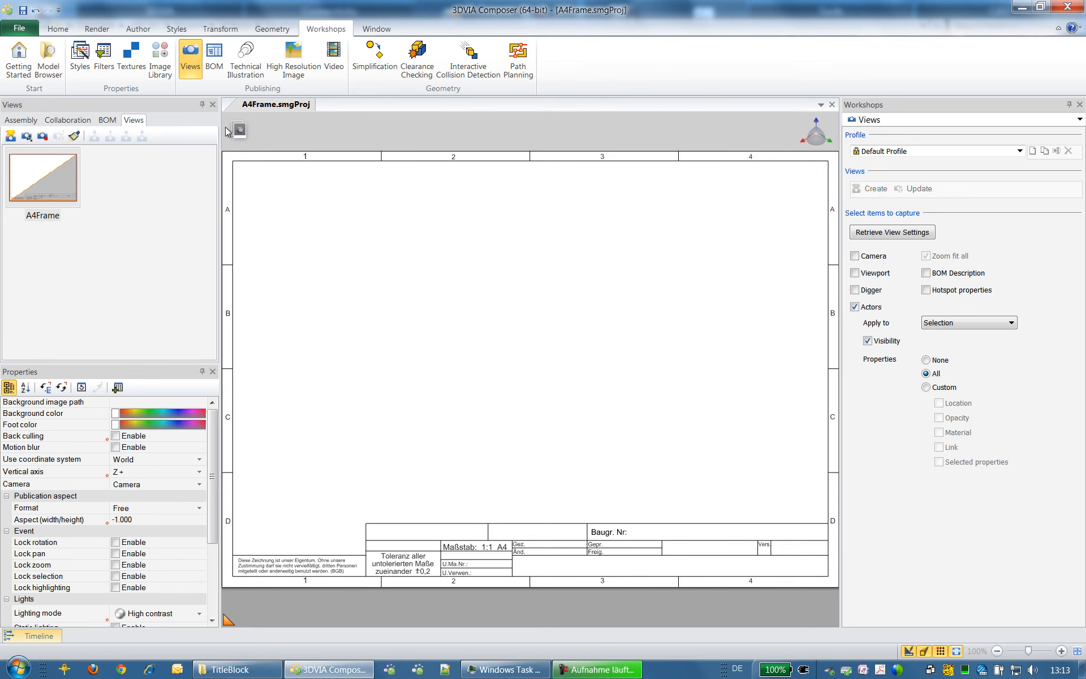
Step: Start saving the document under a new location, browsing the E: drive to Program Files\Dassault Systemes\3DVIAComposer\6.11\Samples\3D Tools
click(20, 28)
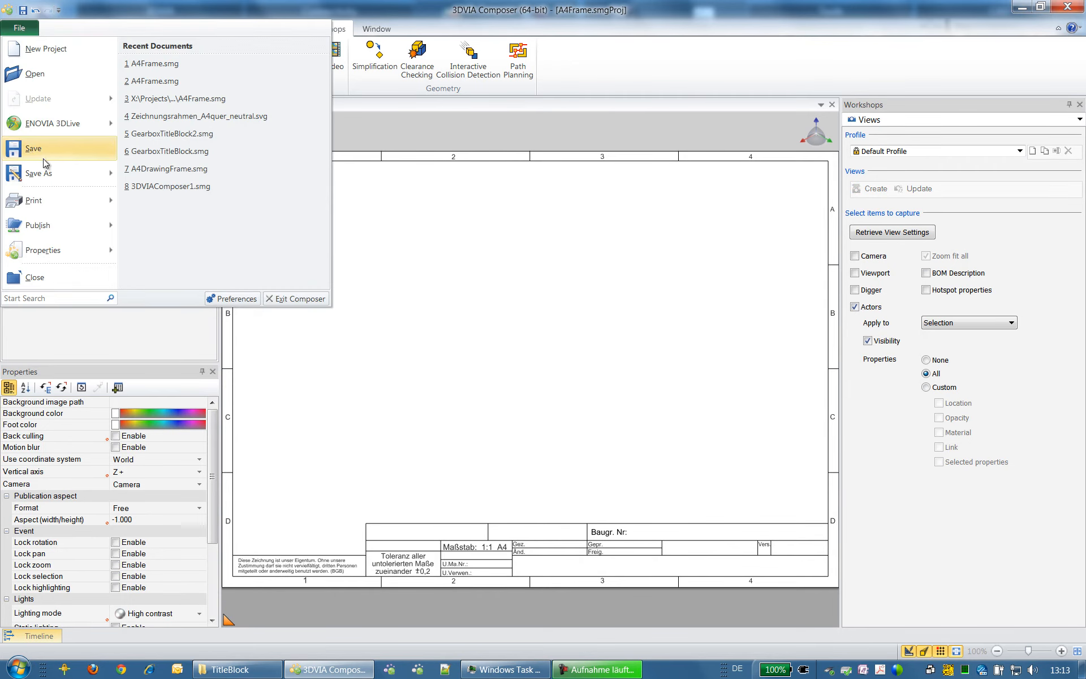
mouse_move(56, 170)
click(212, 75)
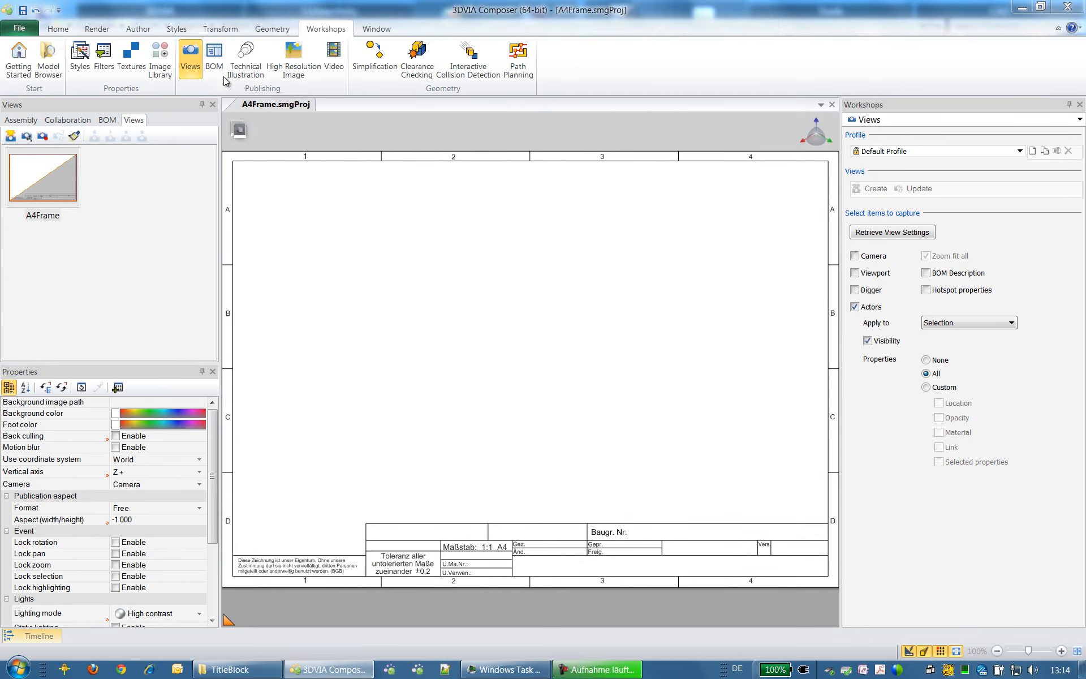
click(515, 33)
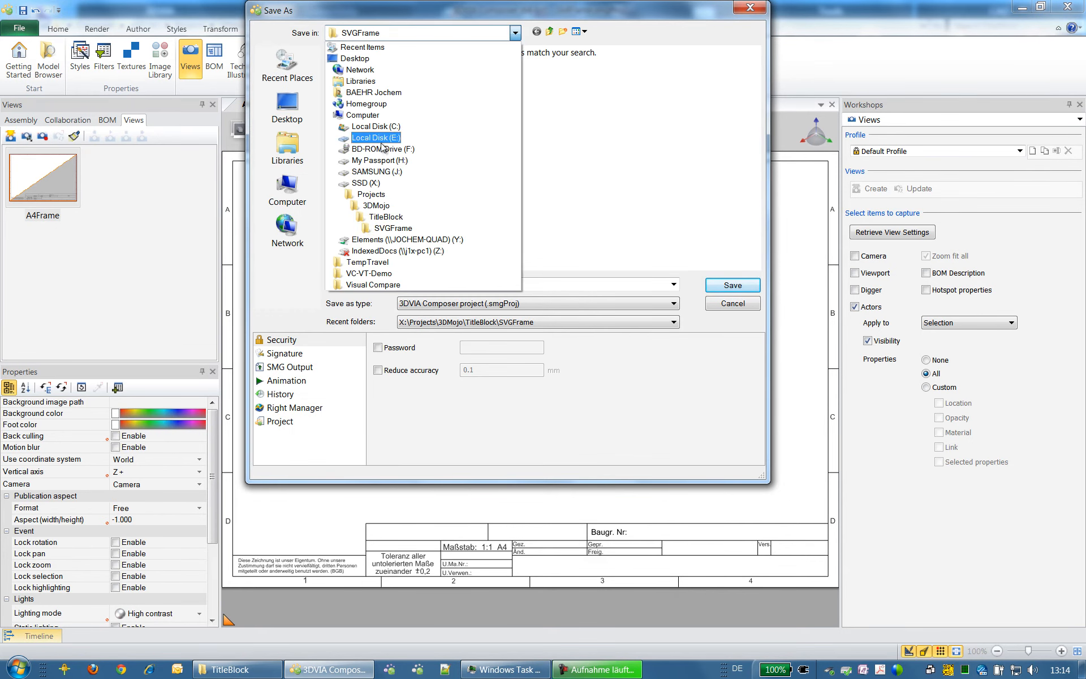
click(385, 139)
double_click(360, 149)
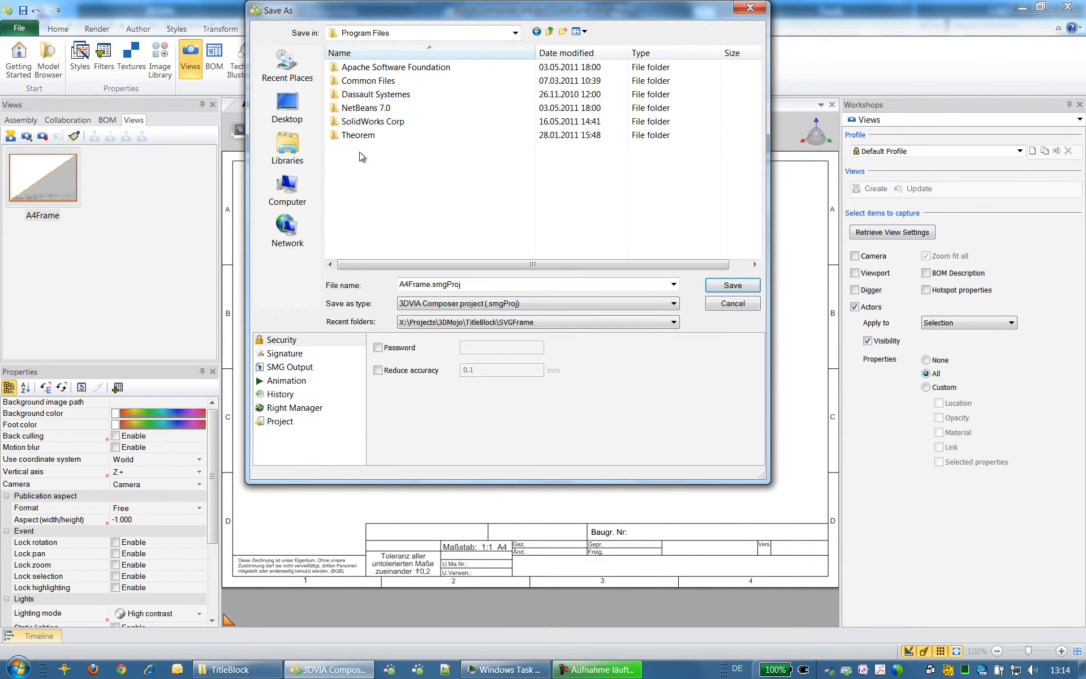
double_click(357, 95)
double_click(362, 66)
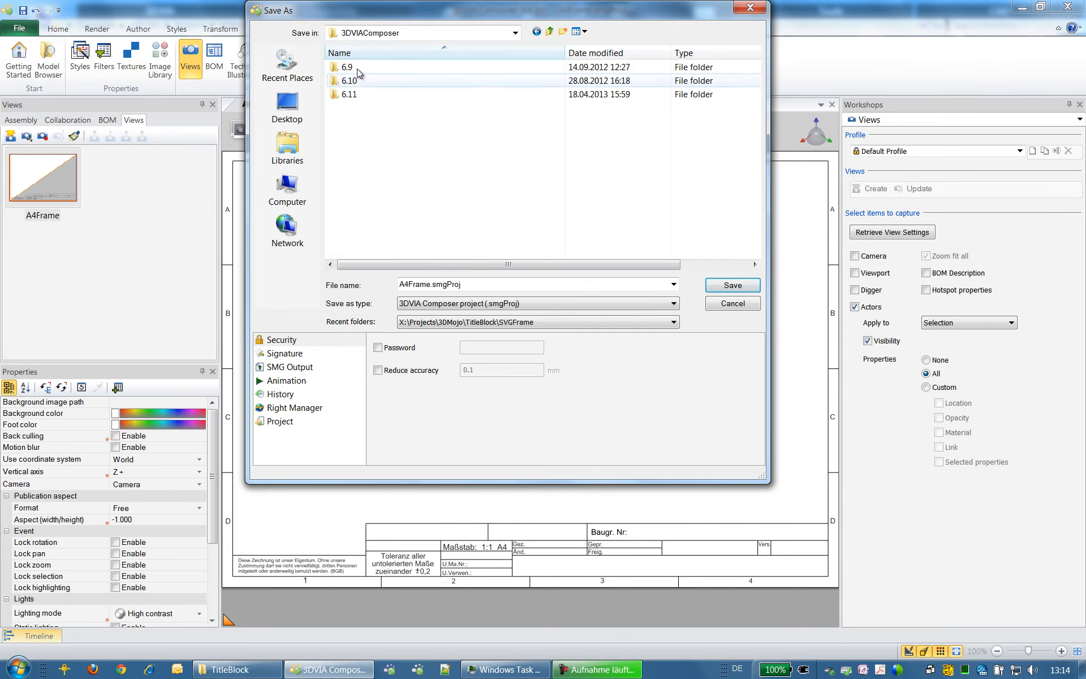
double_click(347, 94)
scroll(354, 221, down, 1)
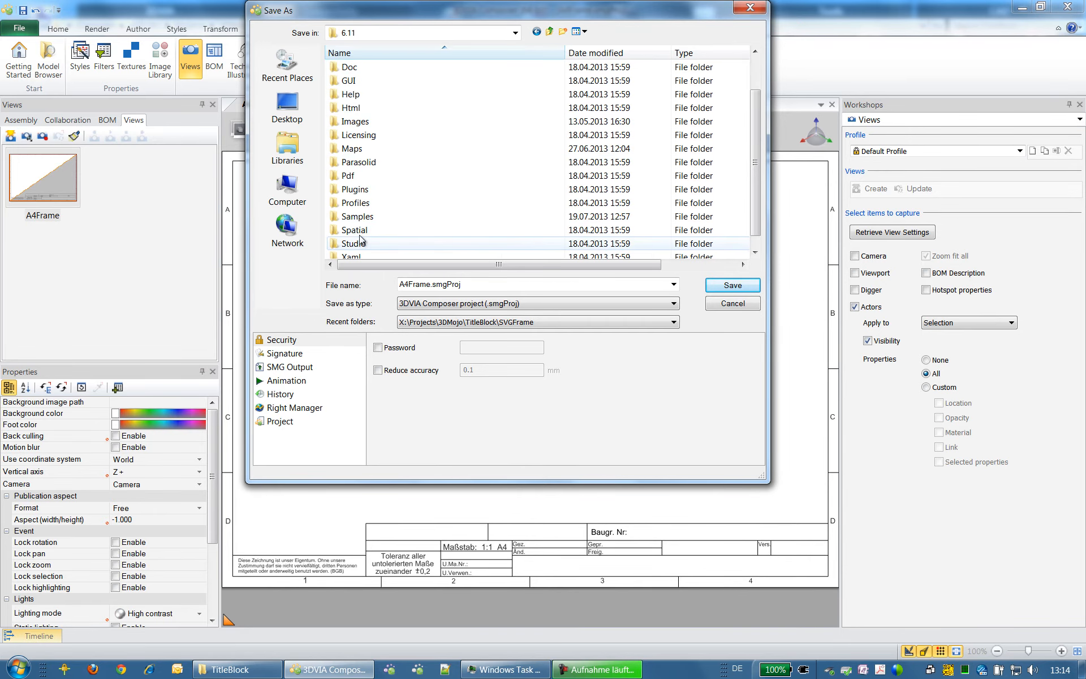
double_click(353, 218)
double_click(358, 66)
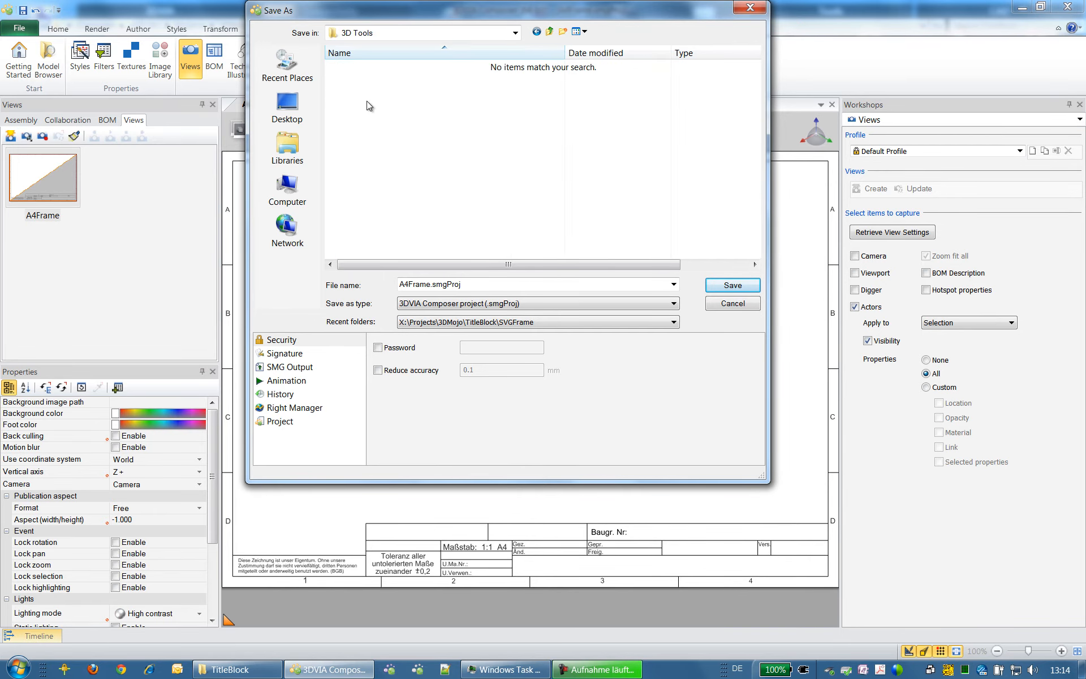
Step: Save the frame as A4Frame.smg in the 3DVIA Composer (.smg) format
click(549, 303)
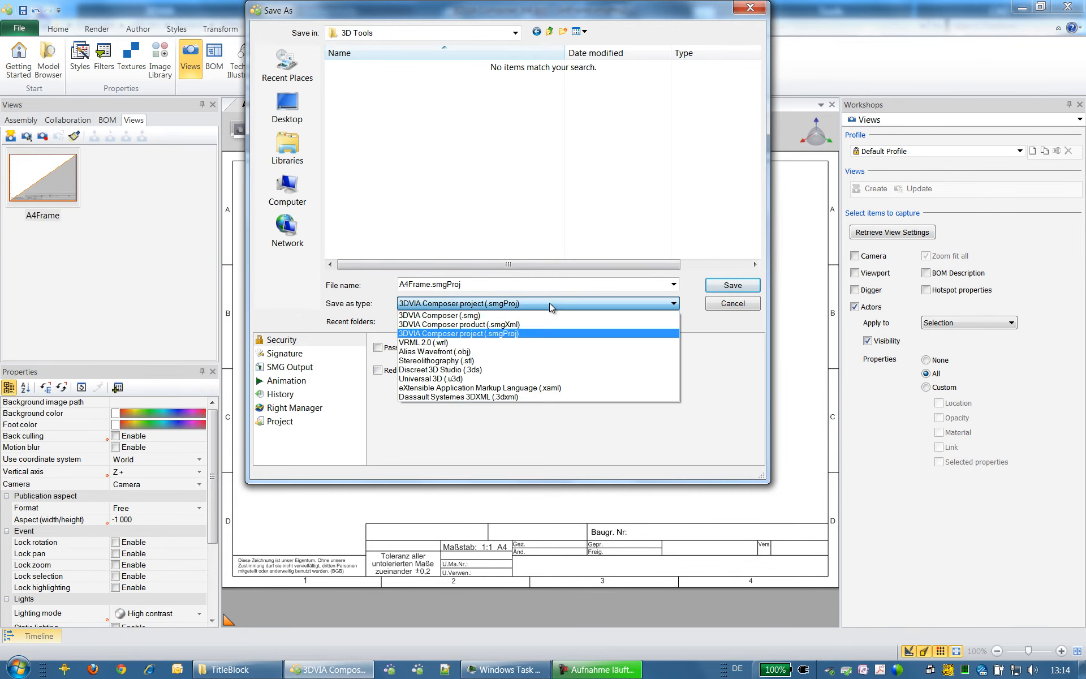
click(537, 315)
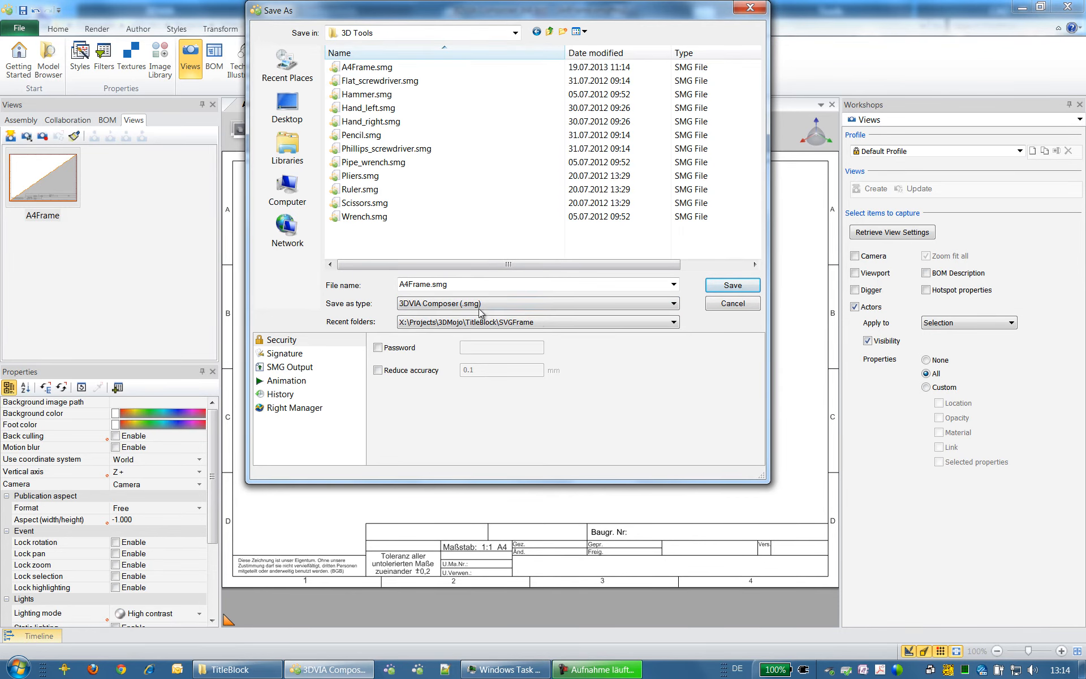
click(712, 286)
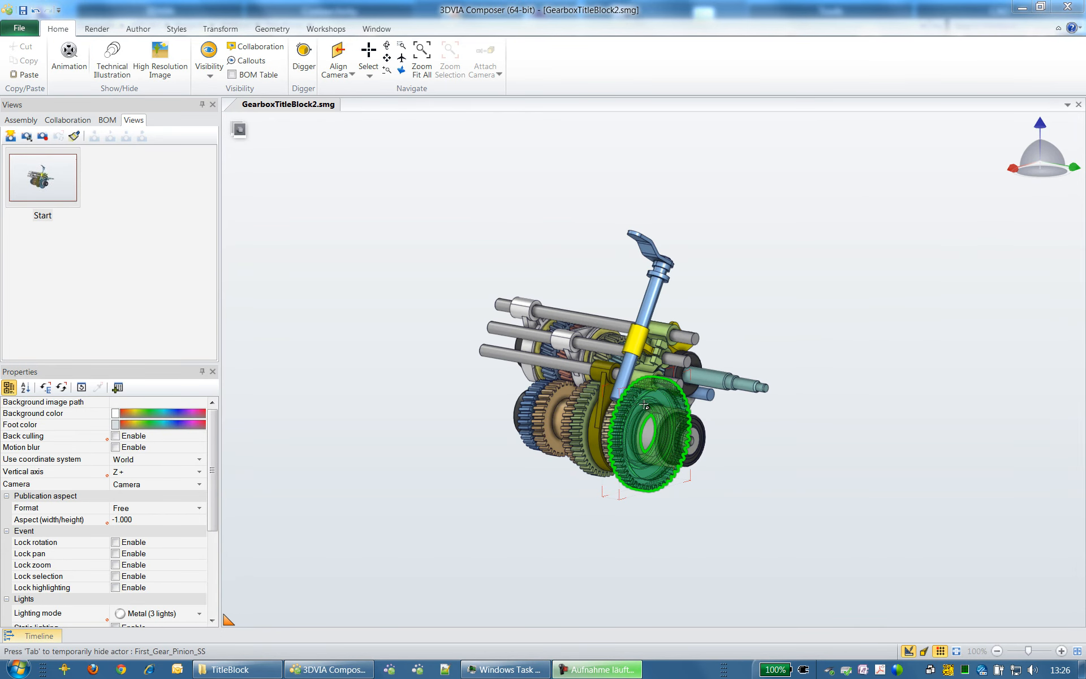
Step: Orient the gearbox to a straight view along the green axis and set the viewport's foot color to white
mouse_move(607, 406)
right_down()
mouse_move(632, 414)
mouse_move(589, 445)
mouse_move(597, 402)
right_up()
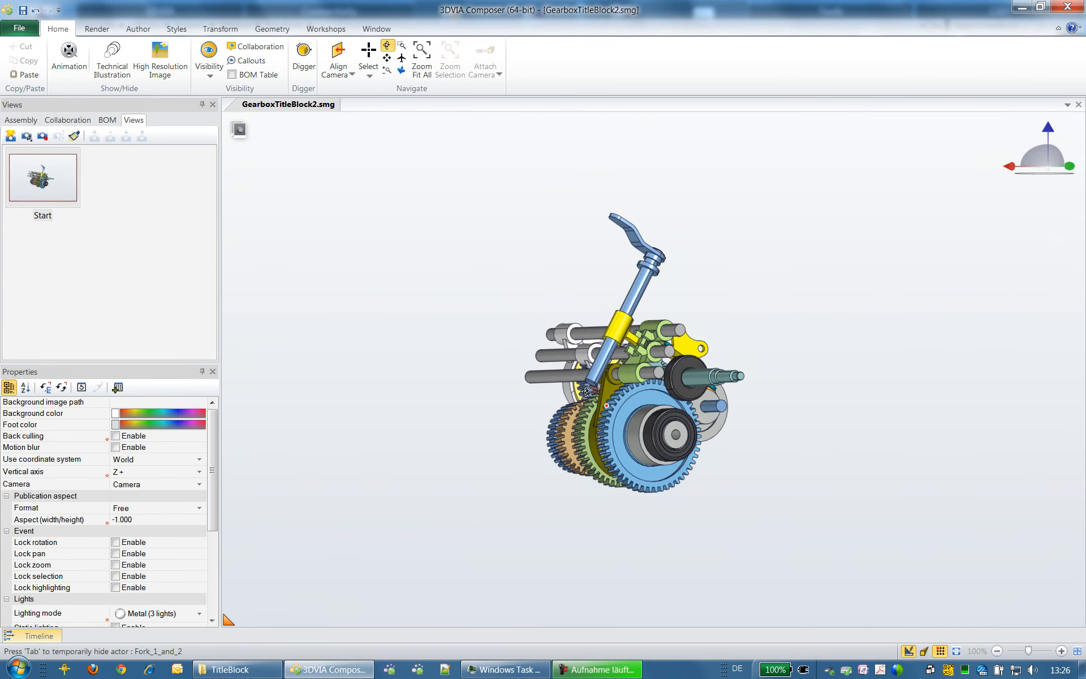
click(1068, 166)
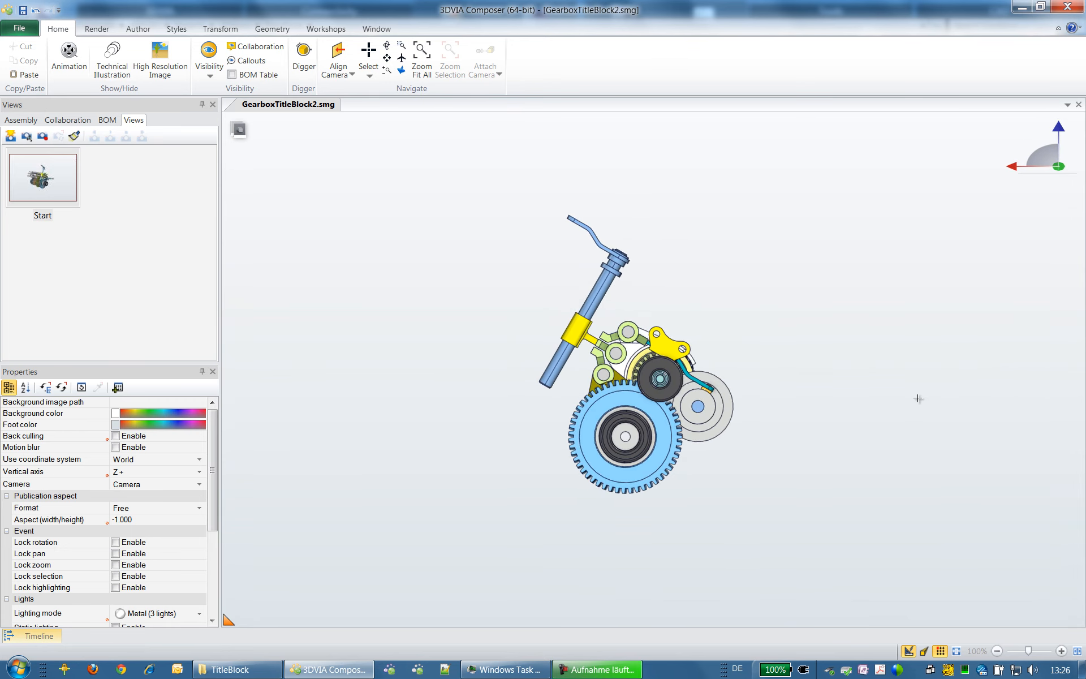
click(116, 425)
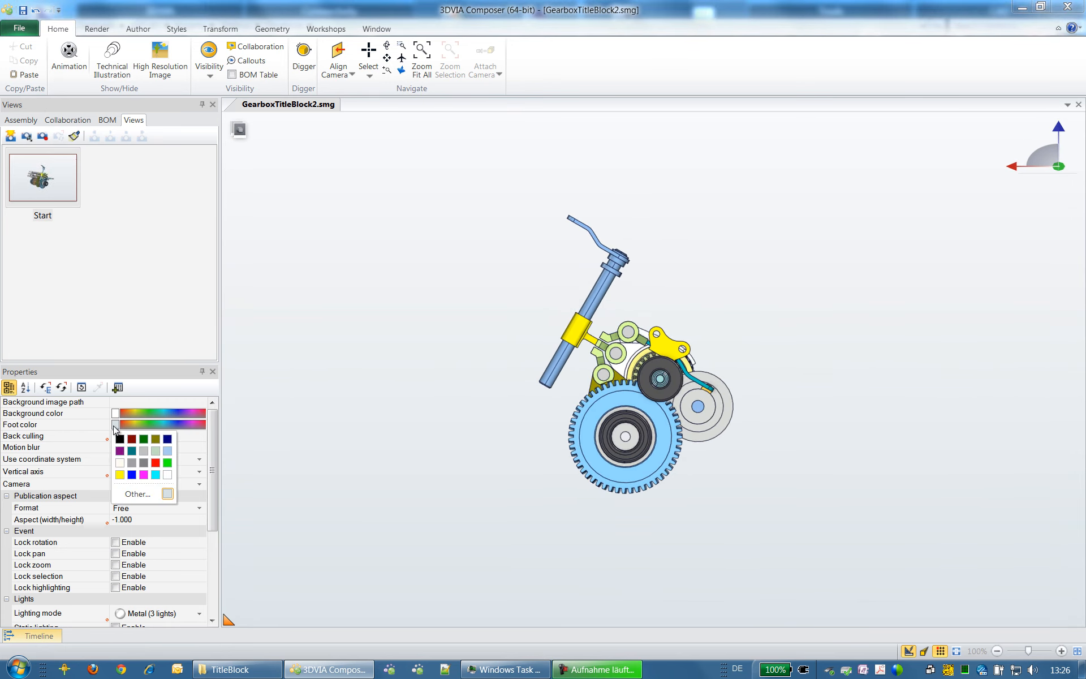
click(168, 475)
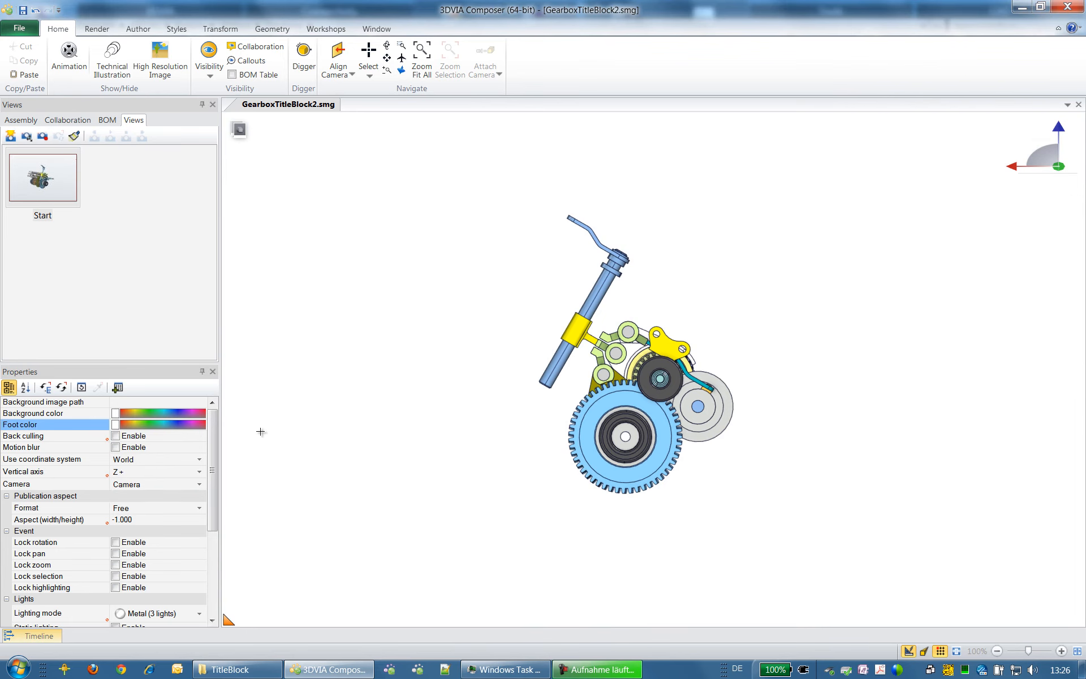
Step: Render the gearbox as a black-and-white line drawing and show all its measurements
click(97, 29)
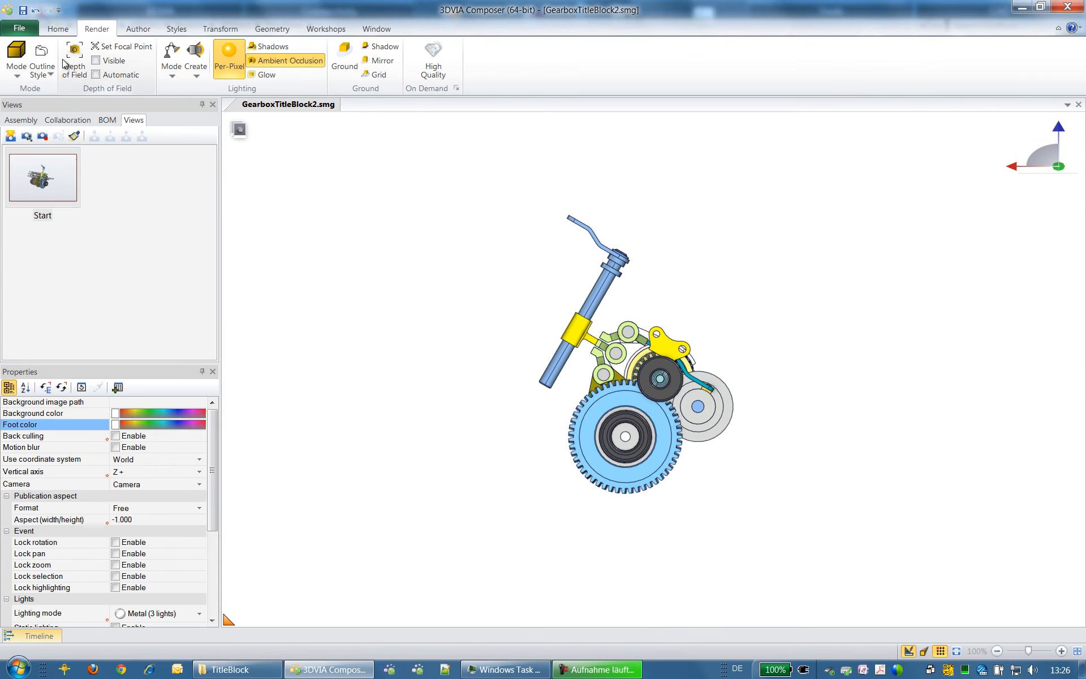
click(20, 82)
click(38, 207)
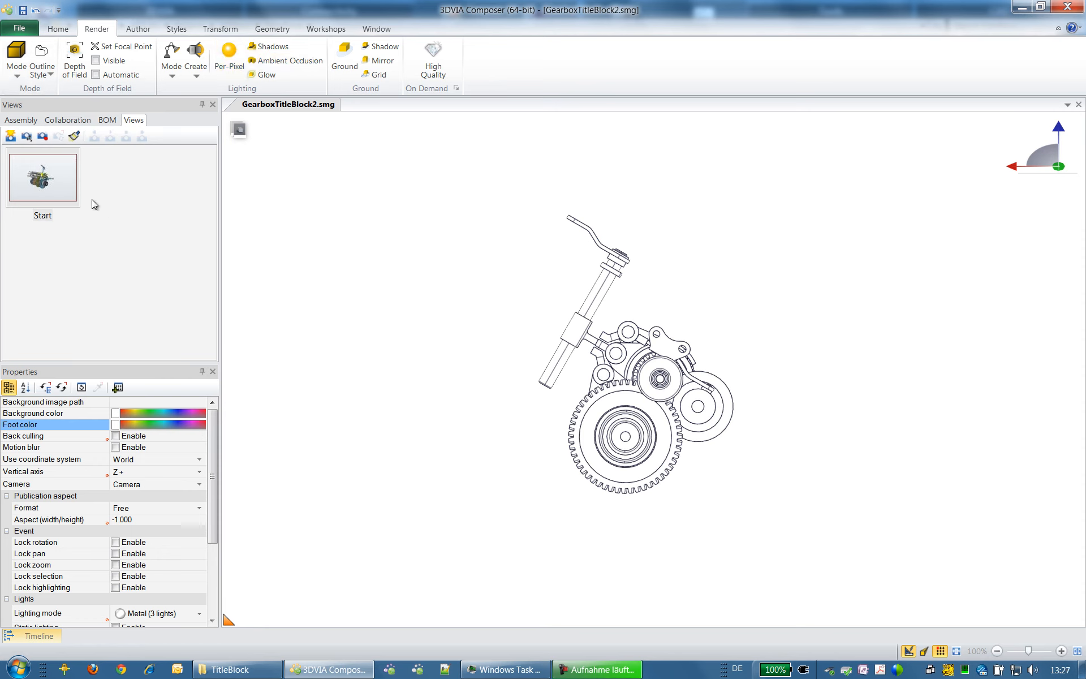
click(67, 120)
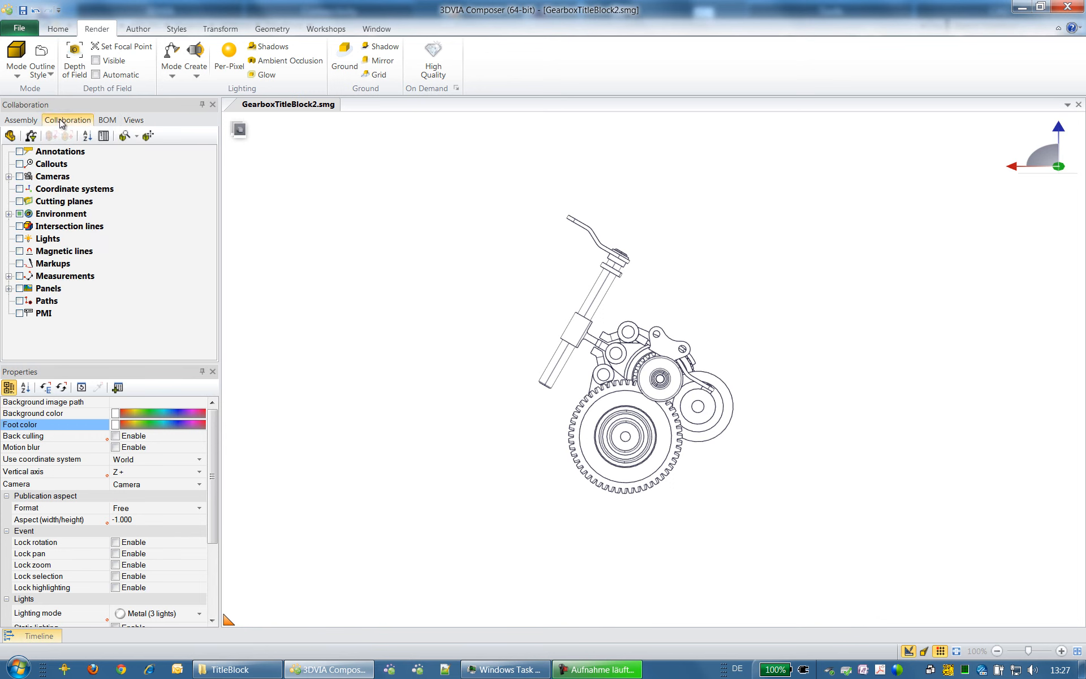
click(20, 276)
Step: Turn off geometry selection, select all the measurements around the gearbox, apply the black-and-white BWMeasu... style and clear the selection
right_click(359, 204)
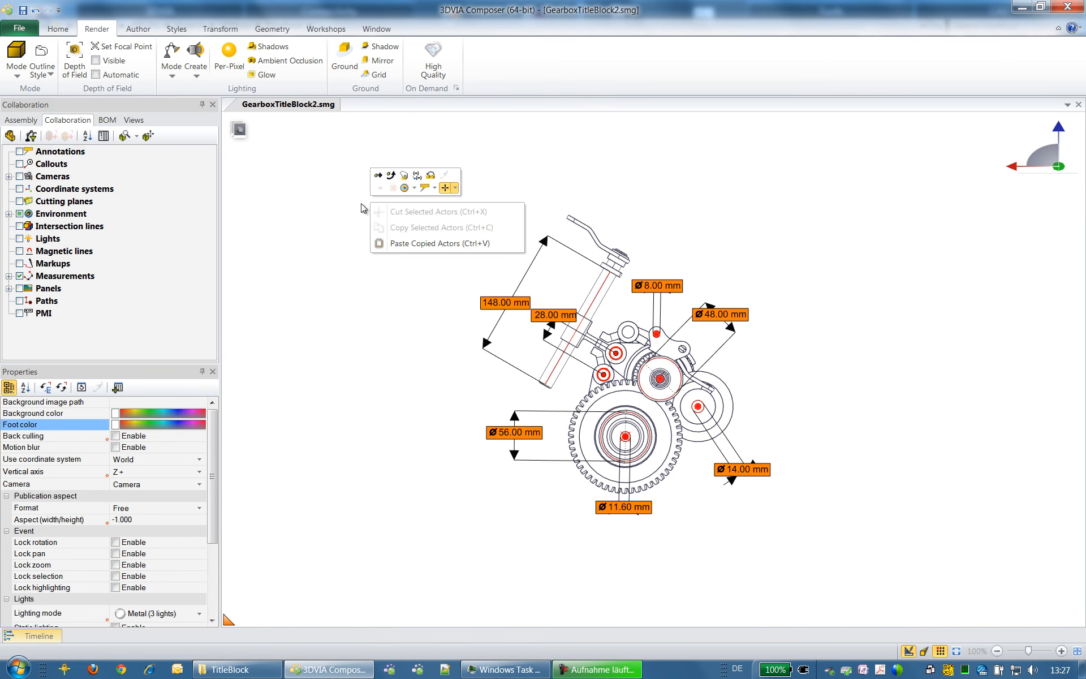
click(454, 189)
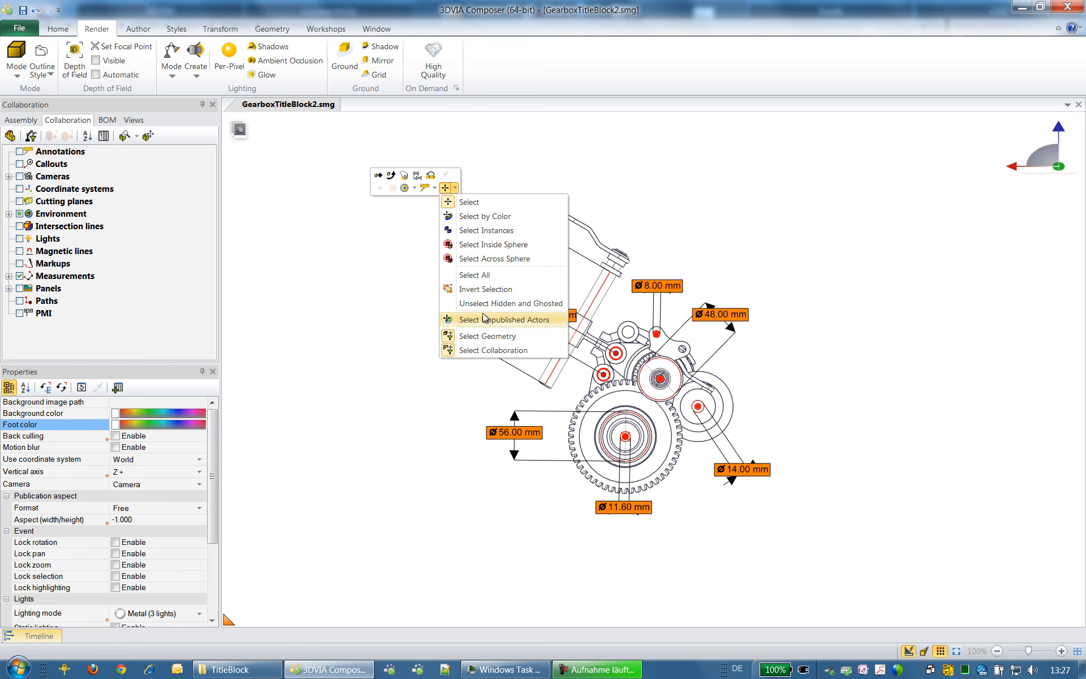
click(490, 338)
drag(420, 204, 581, 610)
click(177, 28)
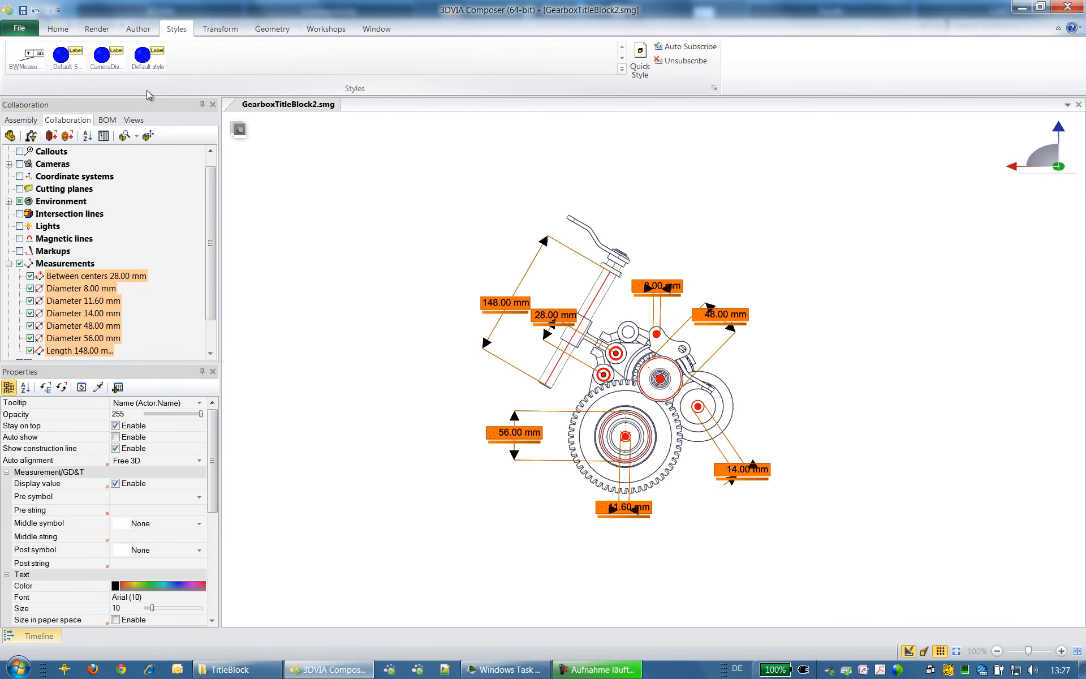
click(26, 56)
click(364, 269)
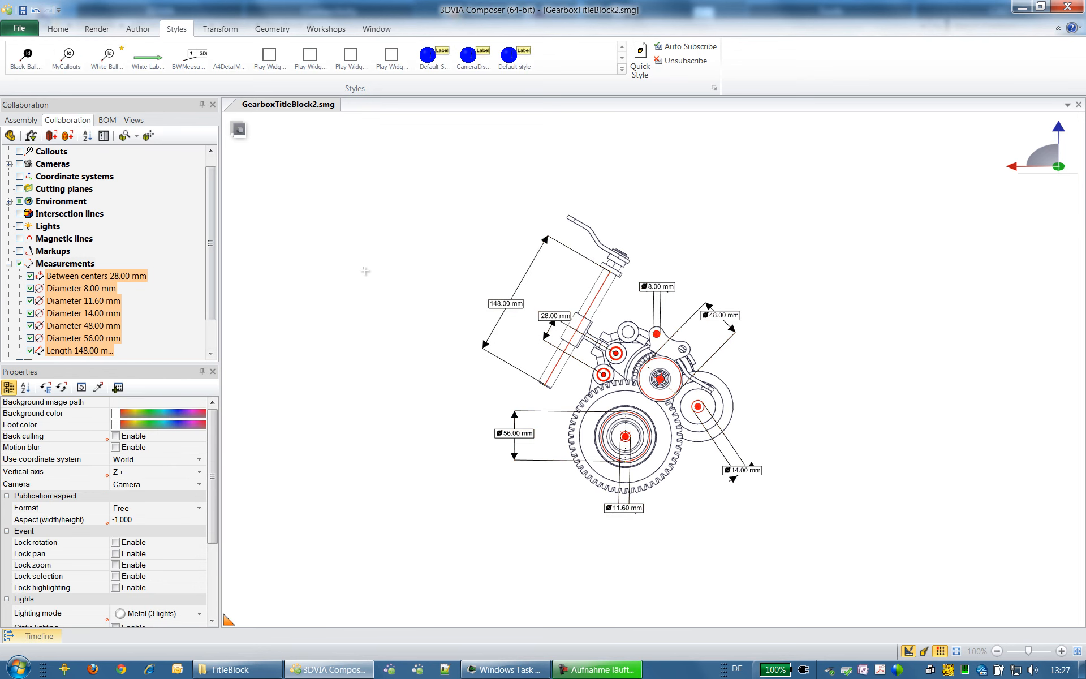
Step: Create a view of the dimensioned gearbox and place it ahead of the Start view
click(134, 120)
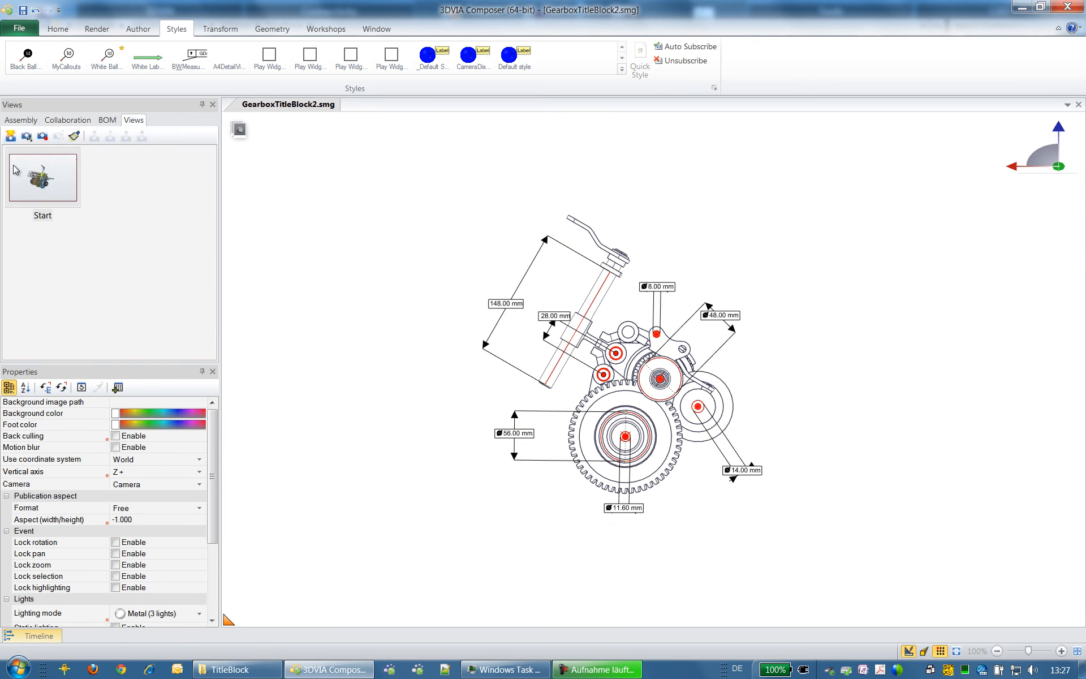
click(36, 235)
drag(143, 184, 20, 187)
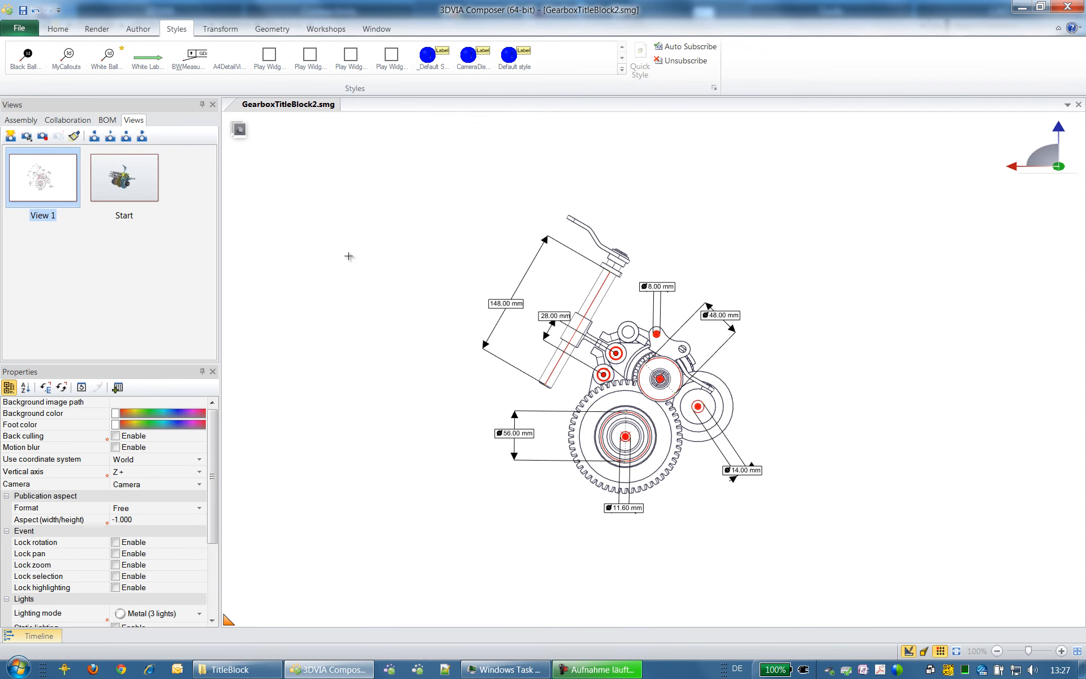
Step: Insert A4Frame.smg from the Model Browser into the gearbox scene and apply the imported A4TitelBlock view on top of the drawing
click(325, 29)
click(49, 66)
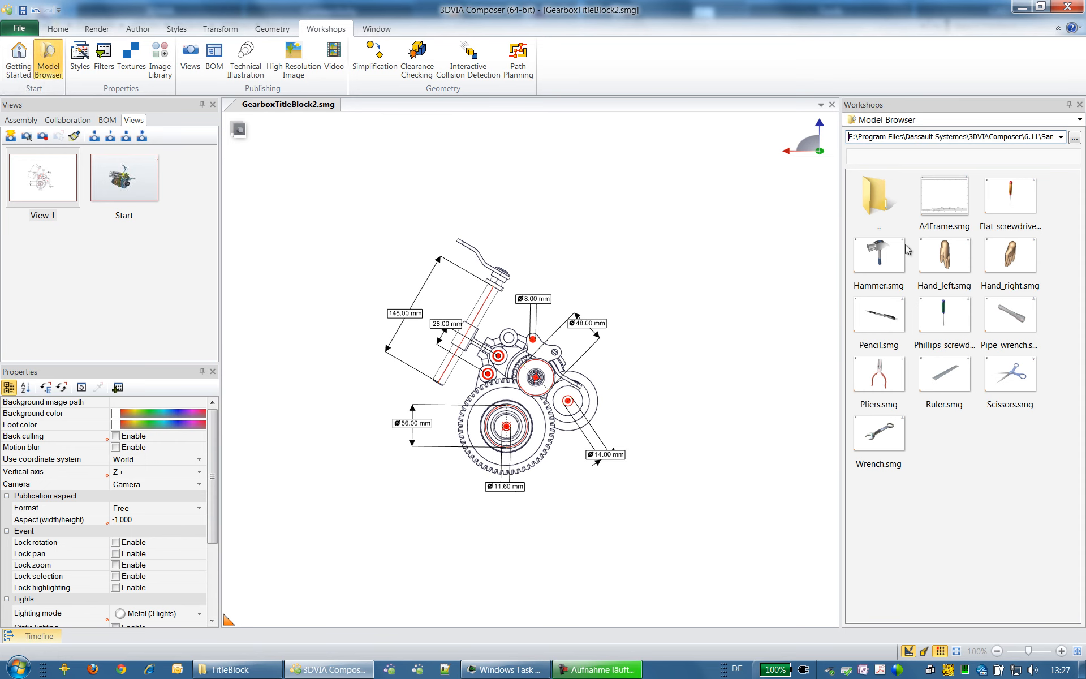
click(940, 198)
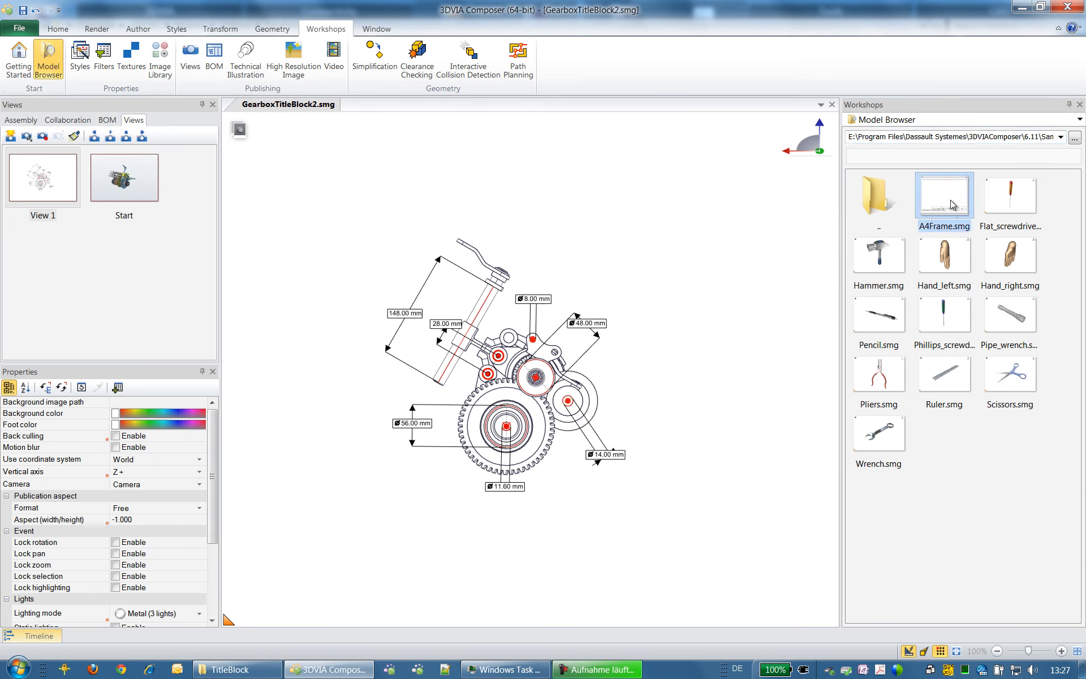
drag(946, 207, 729, 340)
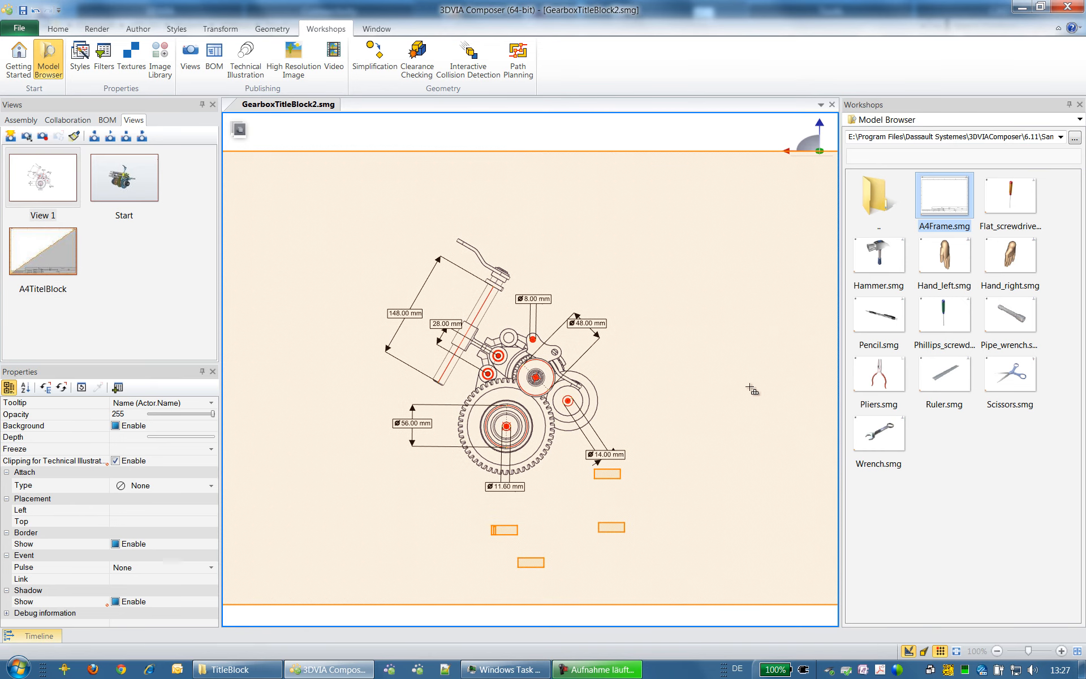
drag(751, 389, 761, 428)
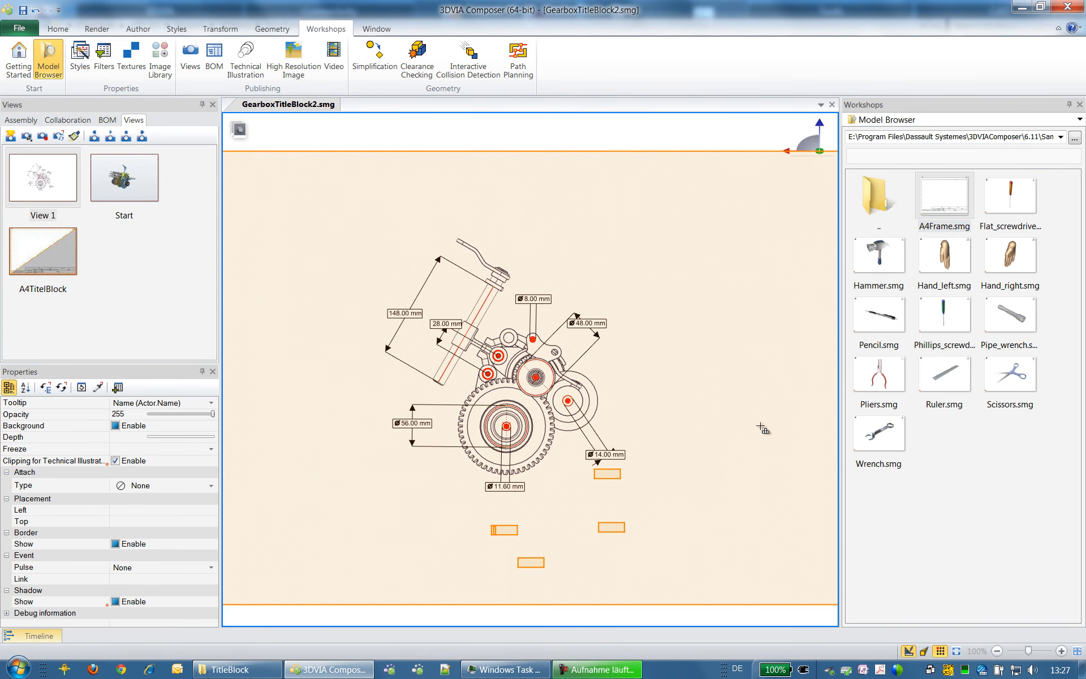
drag(46, 258, 293, 470)
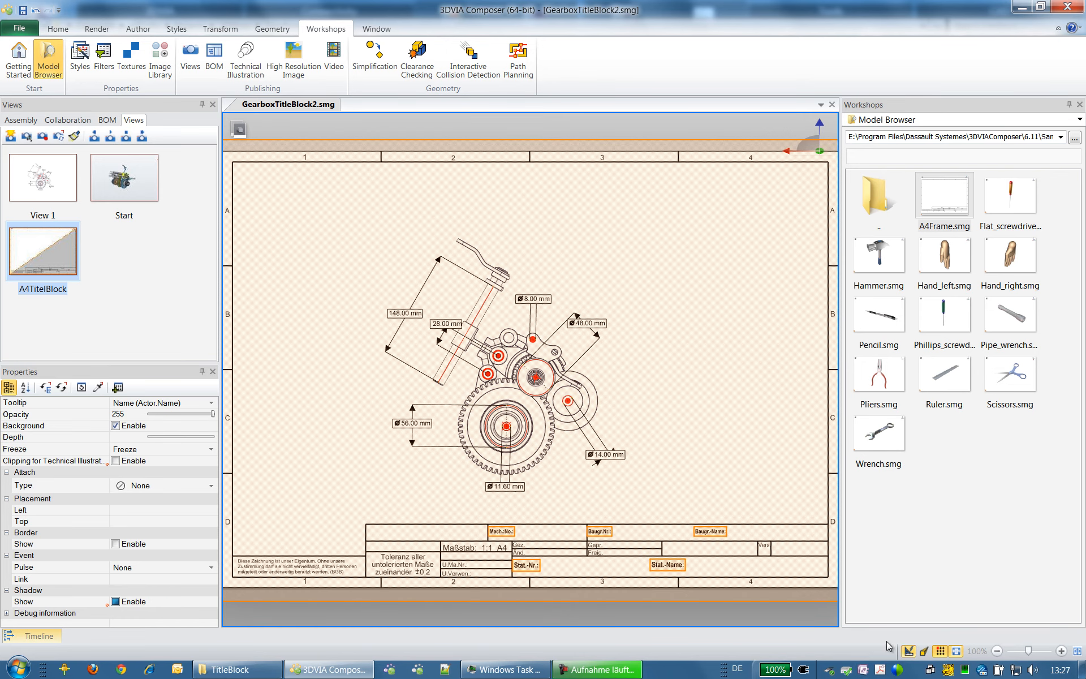
Step: Clear the selection and set the text of the 02-BaugrNr frame element to "Baugr.Nr.: GB-12345"
click(794, 622)
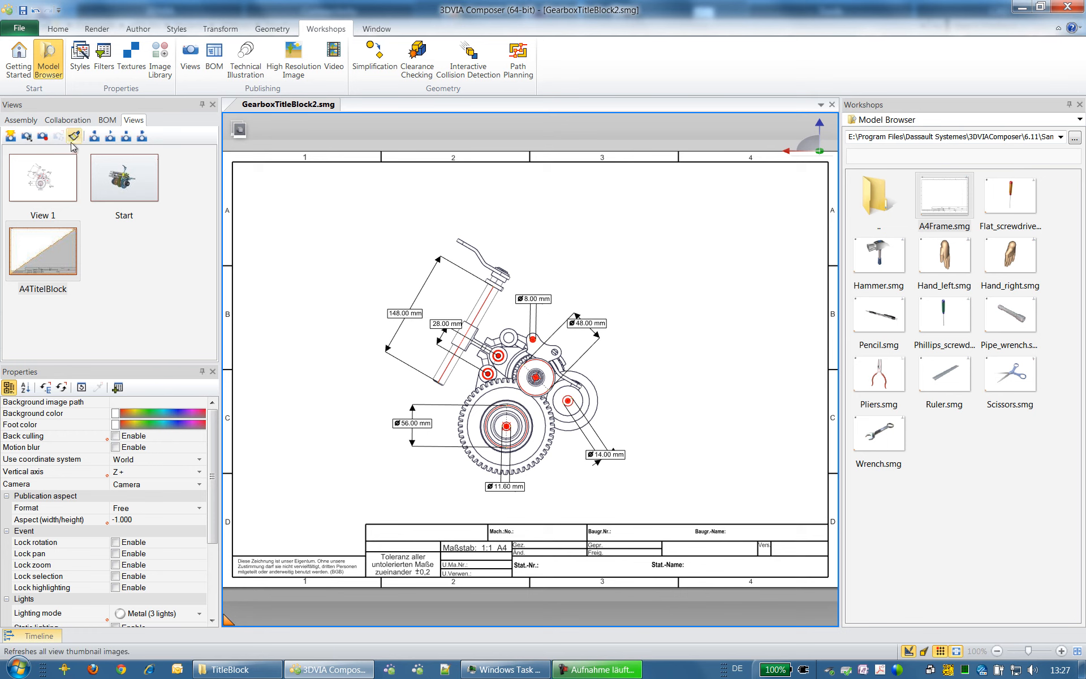
click(76, 121)
click(10, 151)
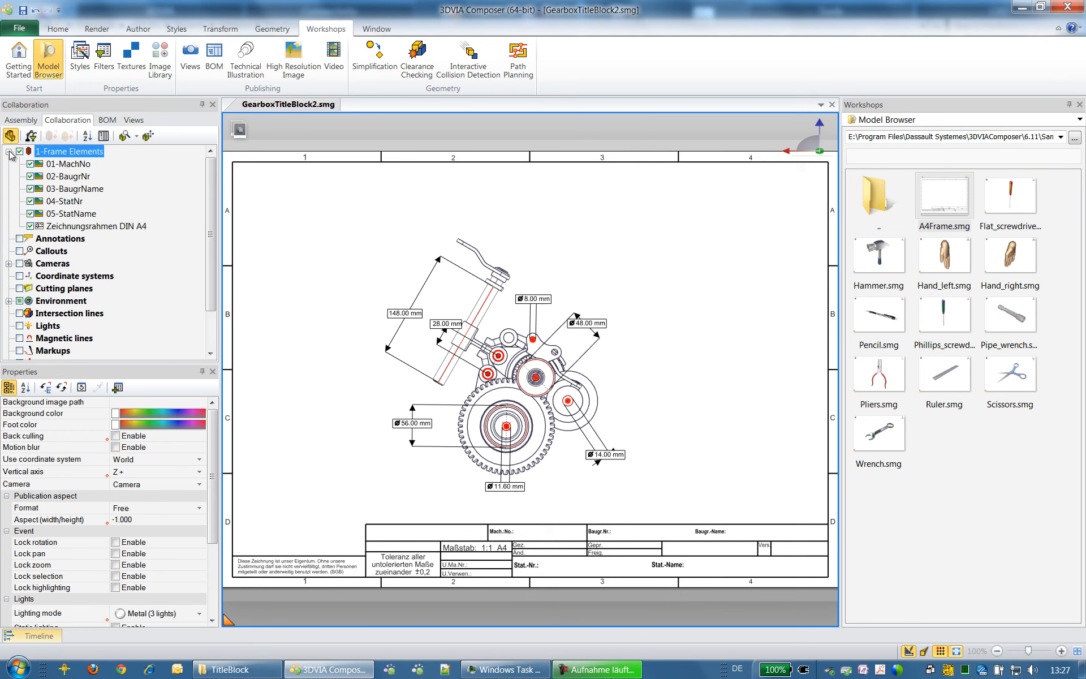
click(71, 178)
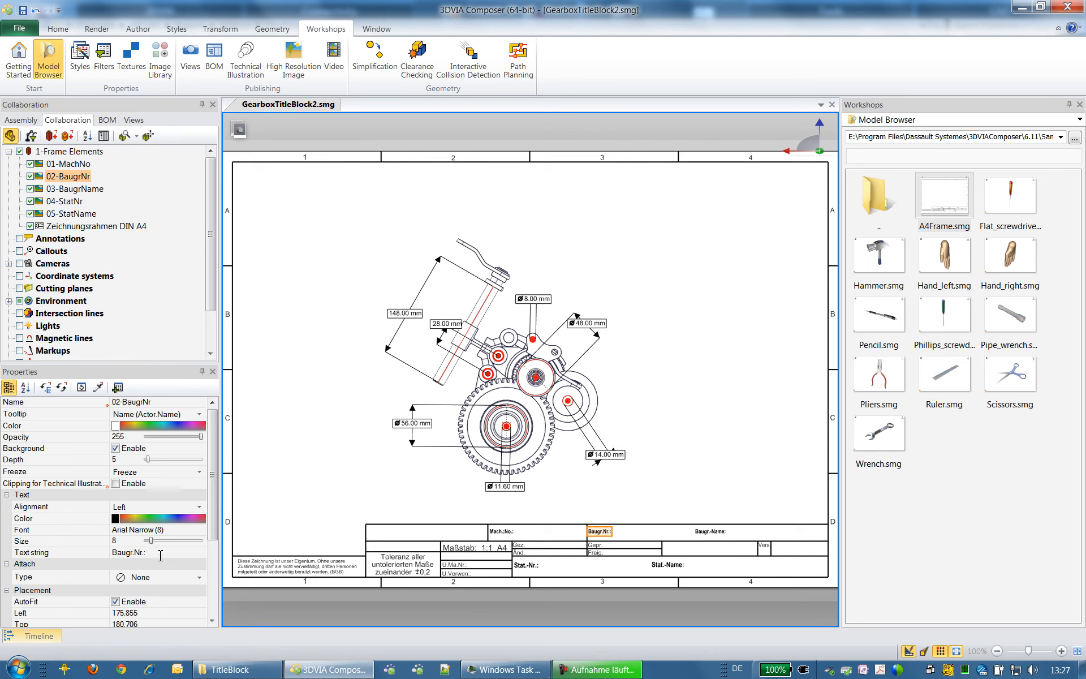
click(164, 554)
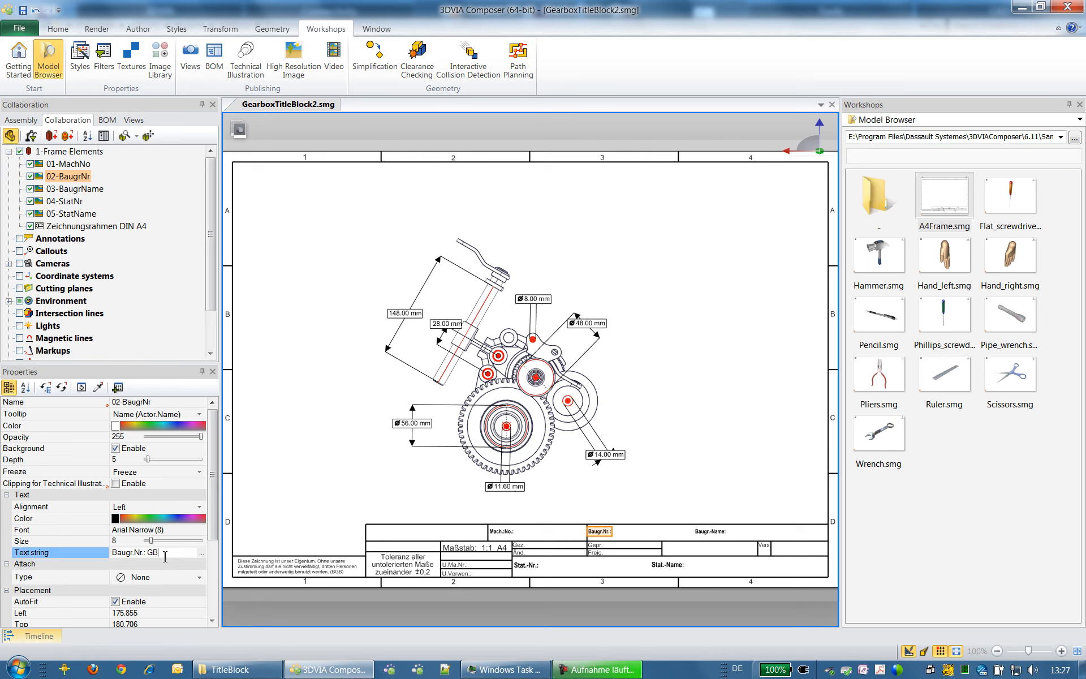
key(Return)
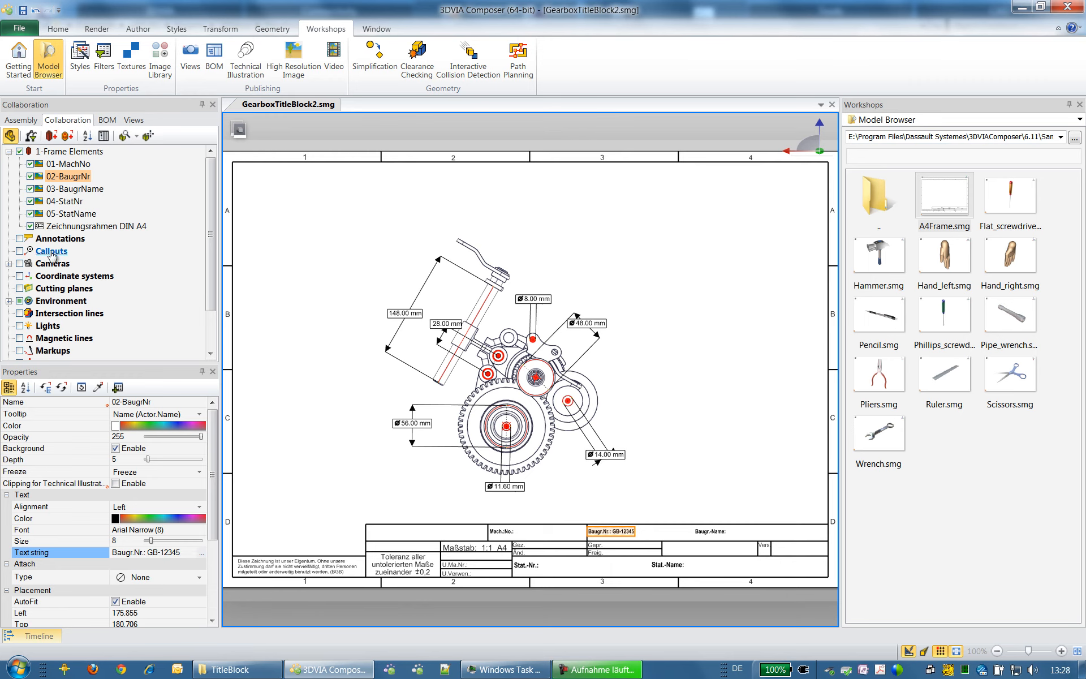
Step: Set the text of the 03-BaugrName frame element to "Baugr.-Name: Gearbox" and clear the selection
click(75, 188)
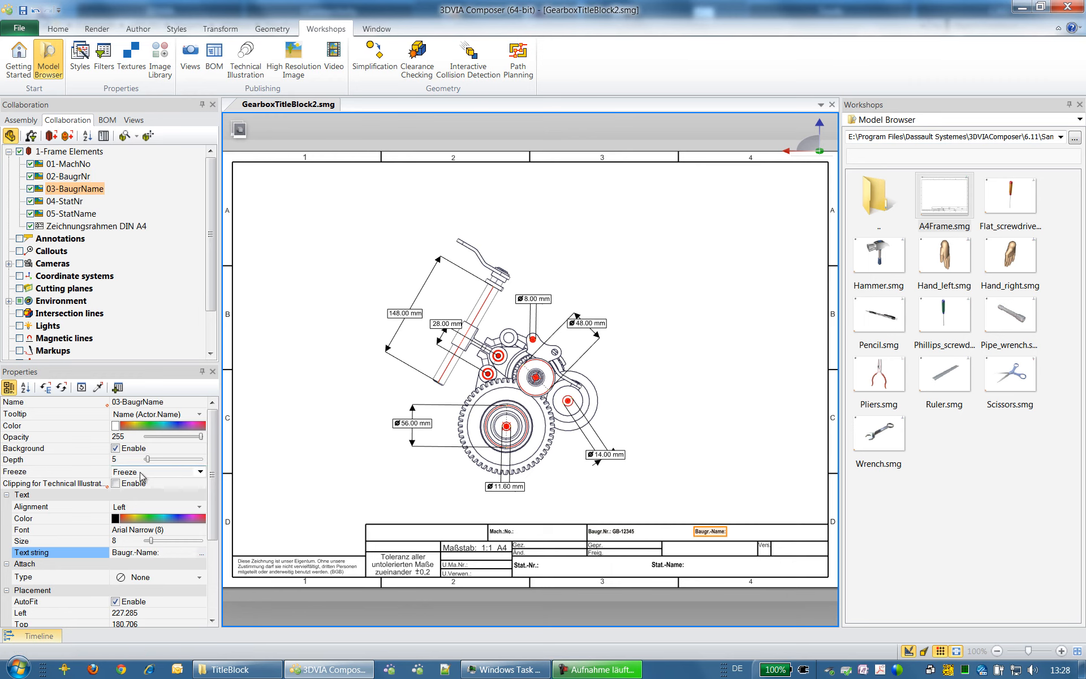
click(173, 556)
key(Return)
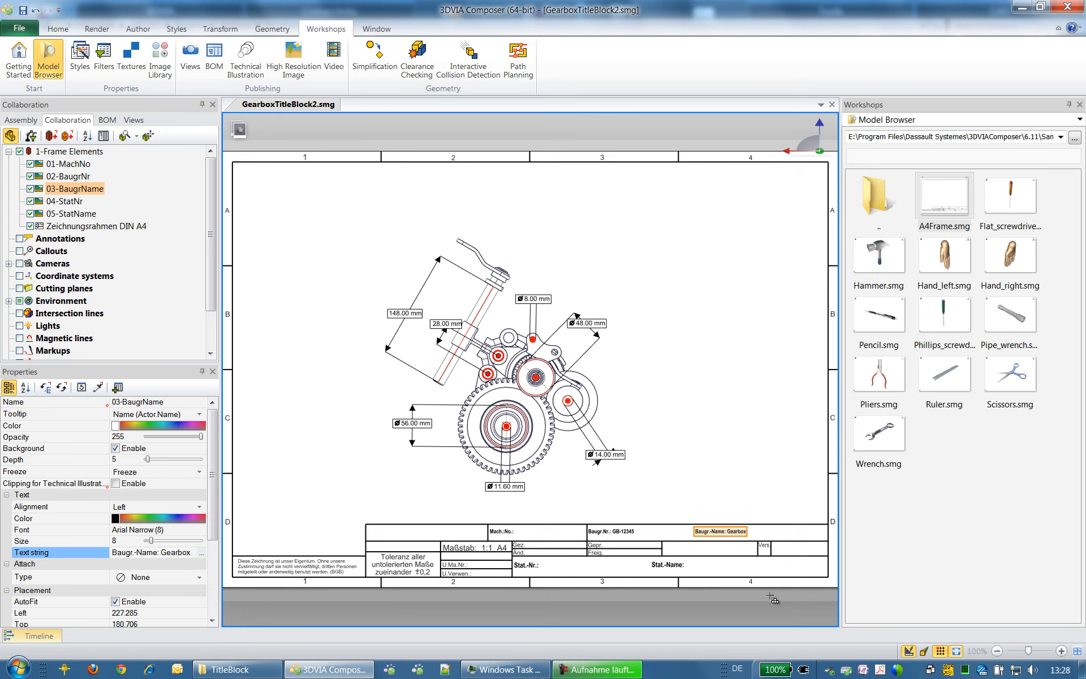
click(742, 616)
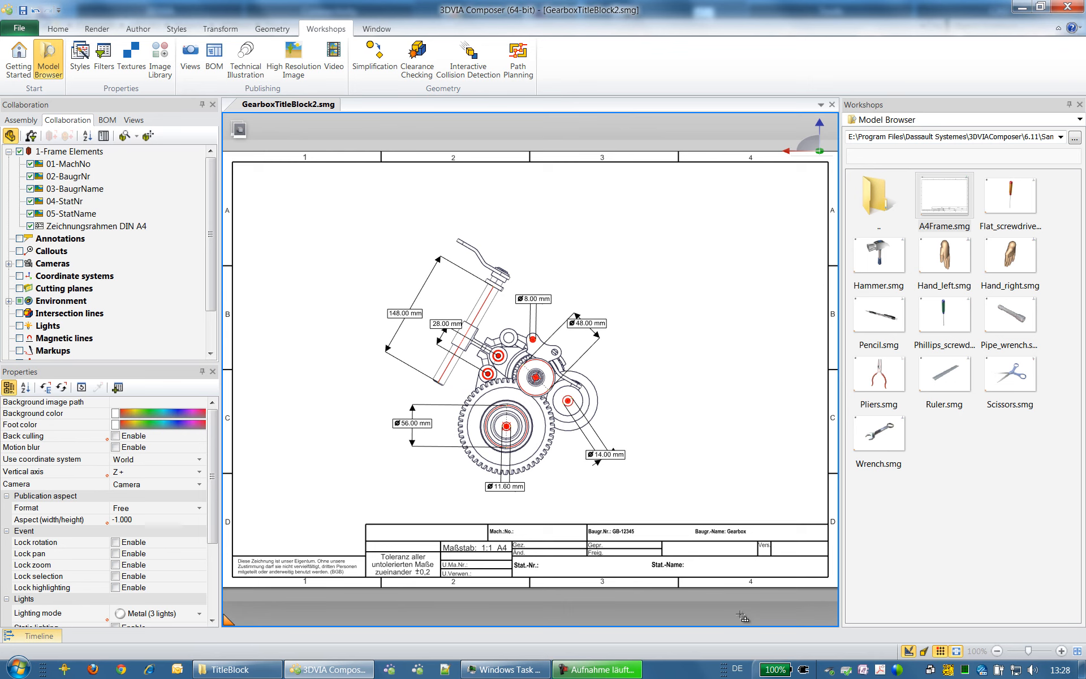
Step: Open the Technical Illustration workshop, capture the framed gearbox drawing as a new view and generate its vector preview
click(247, 56)
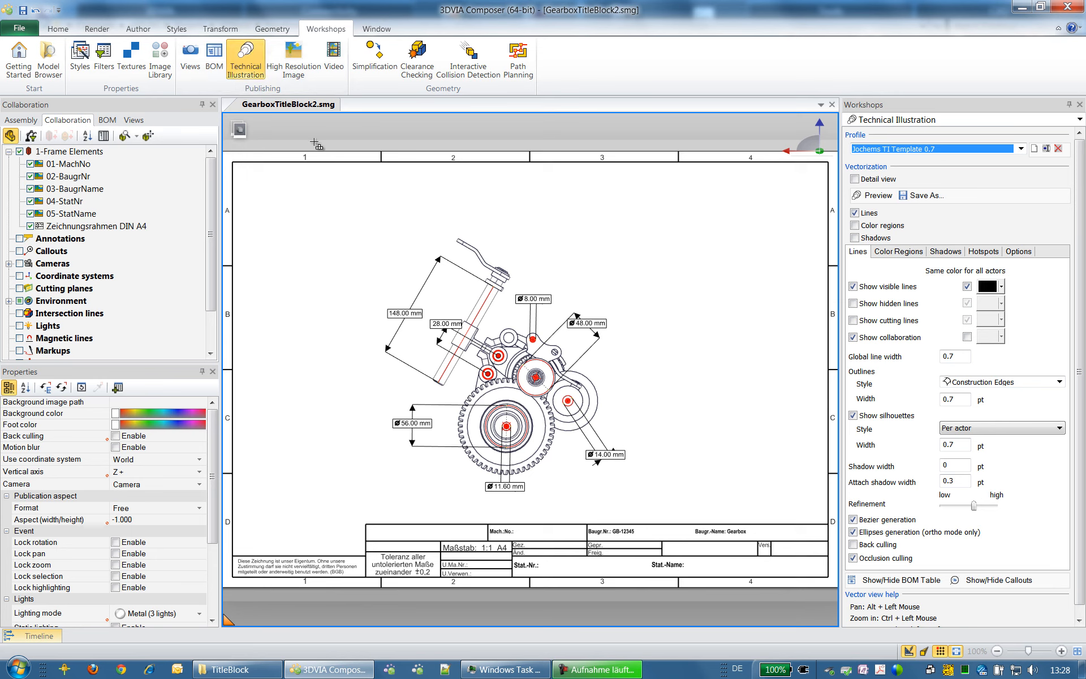
click(133, 120)
click(26, 137)
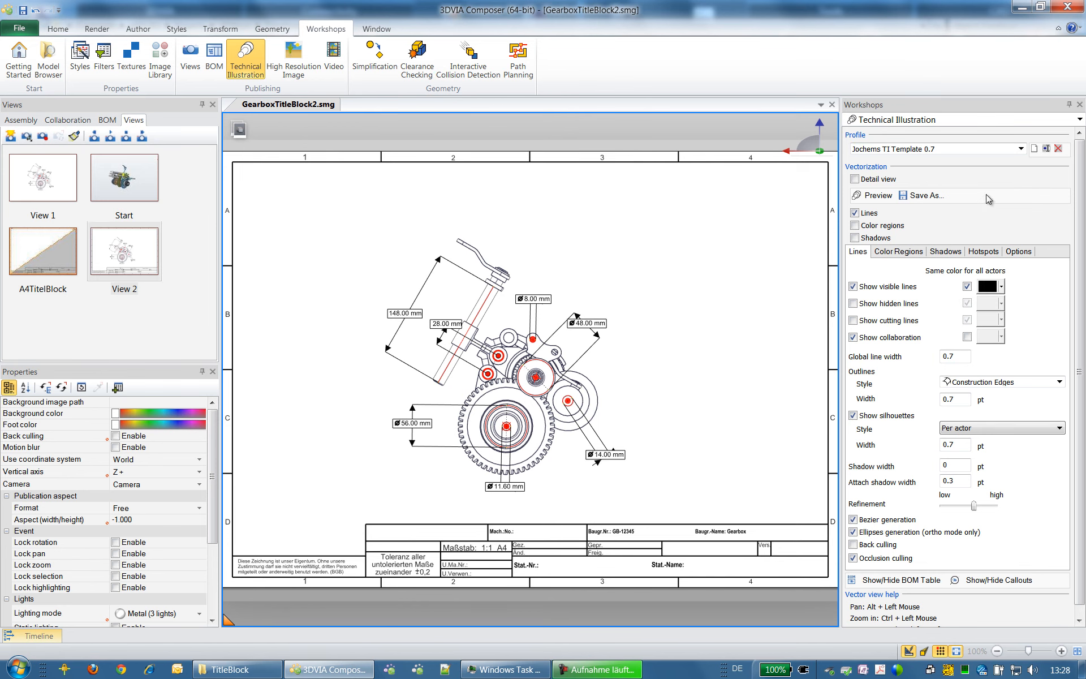
click(878, 196)
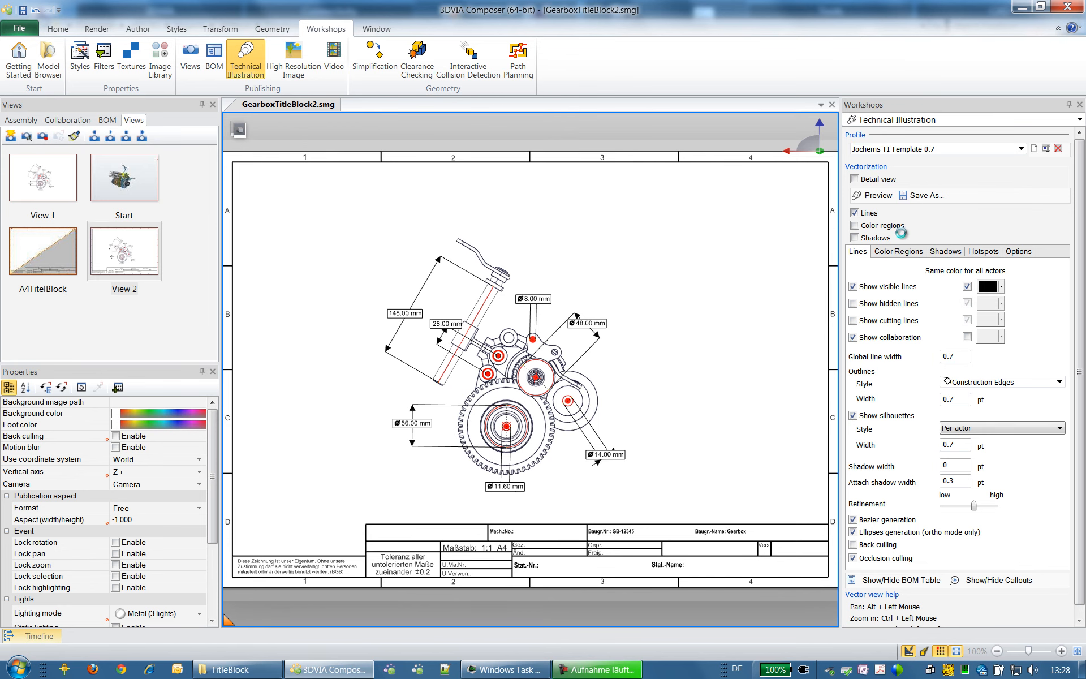